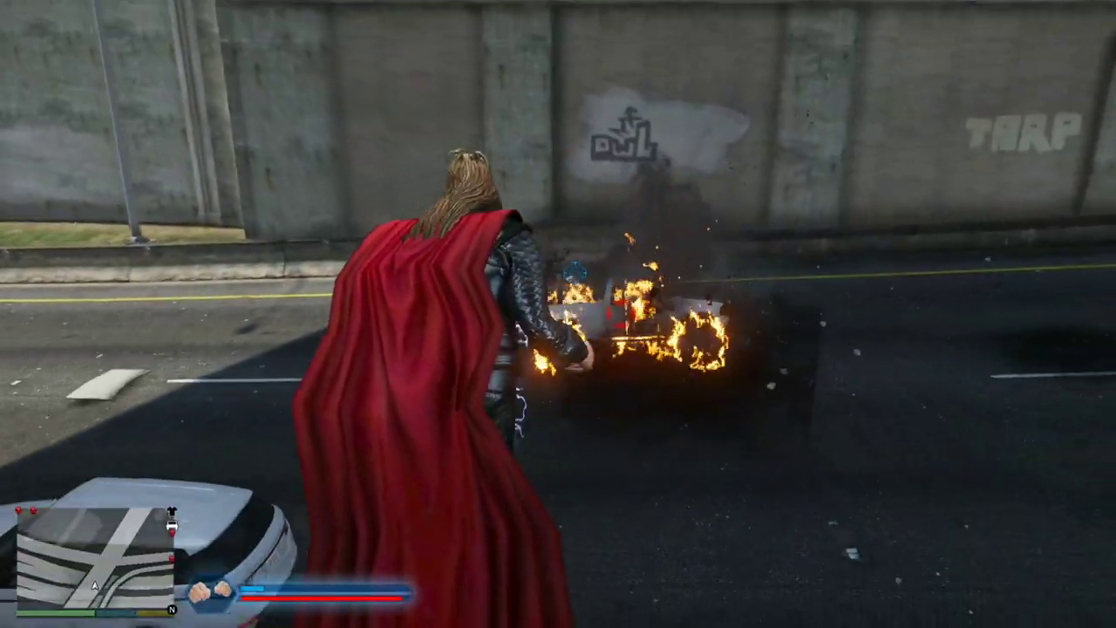
pyautogui.rightClick(558, 314)
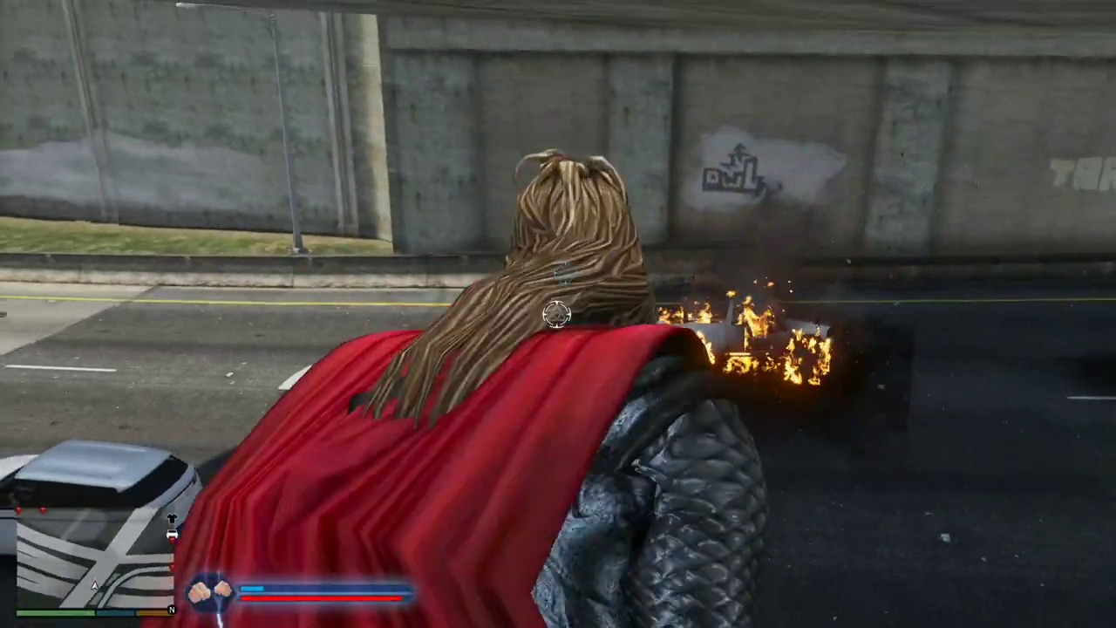
pyautogui.press('Tab')
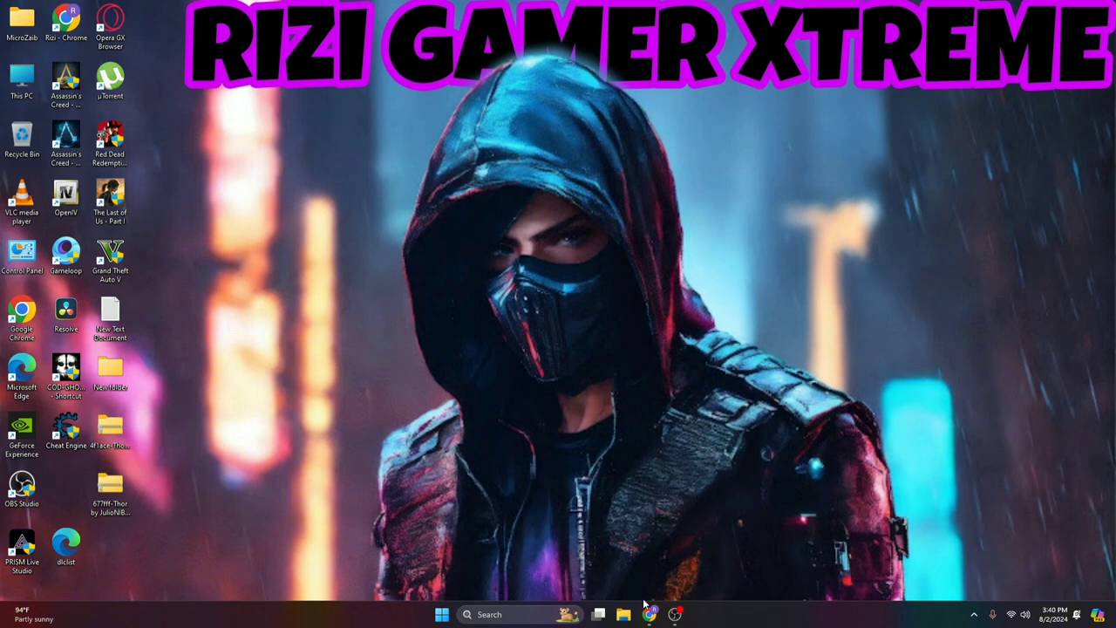
# Bring up the Thor (Avengers Endgame) 1.5 mod page in Chrome, request its download, and put the window away.
pyautogui.moveTo(650, 610)
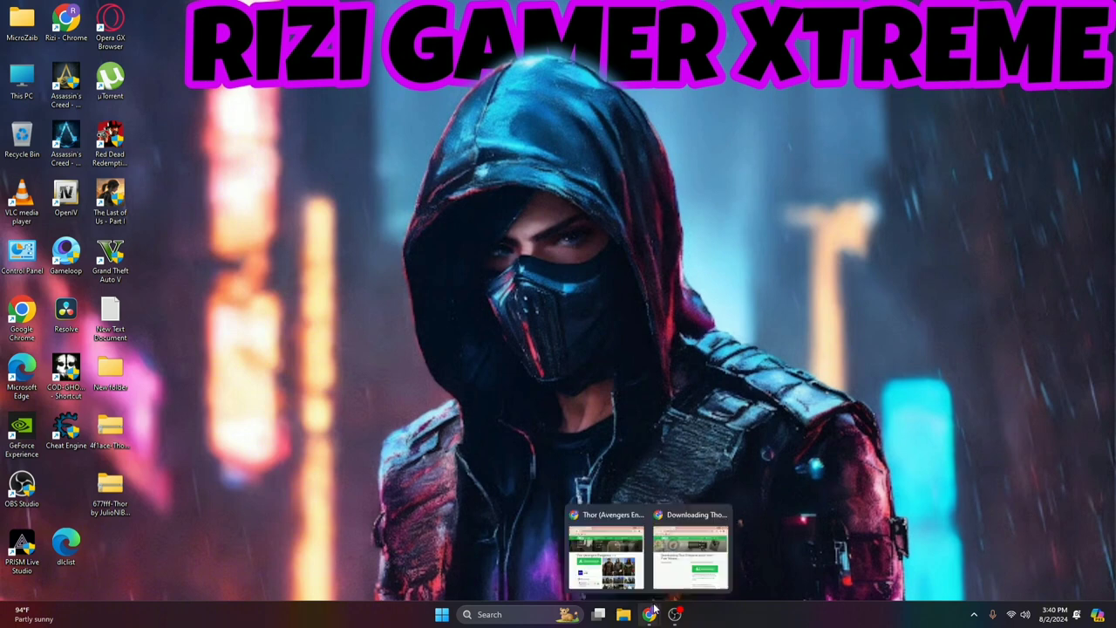
pyautogui.click(615, 558)
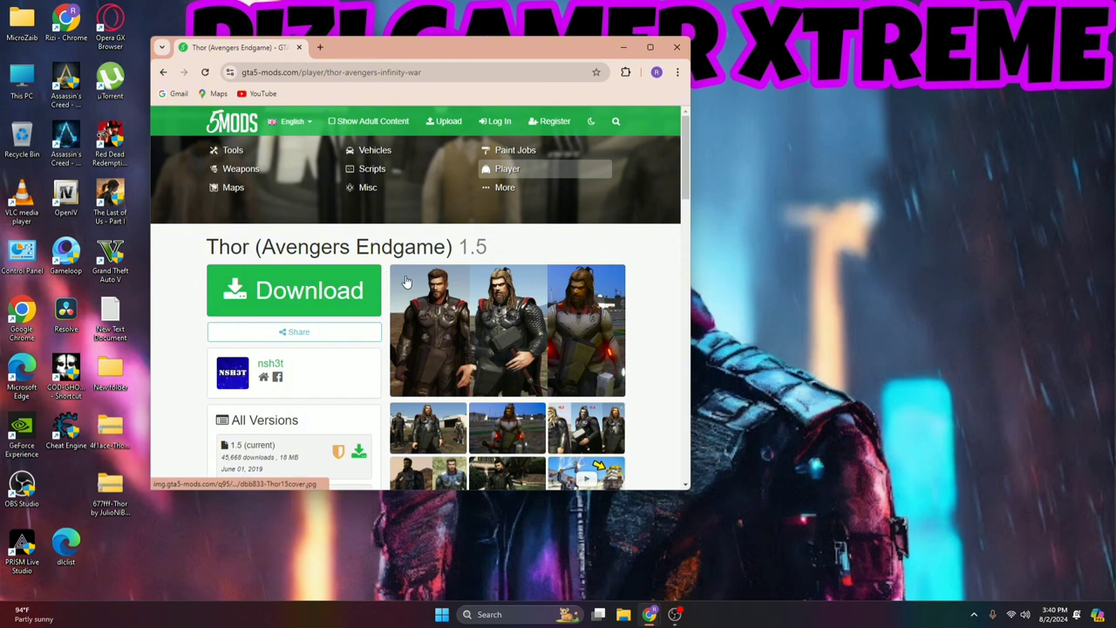
pyautogui.click(329, 294)
pyautogui.click(650, 47)
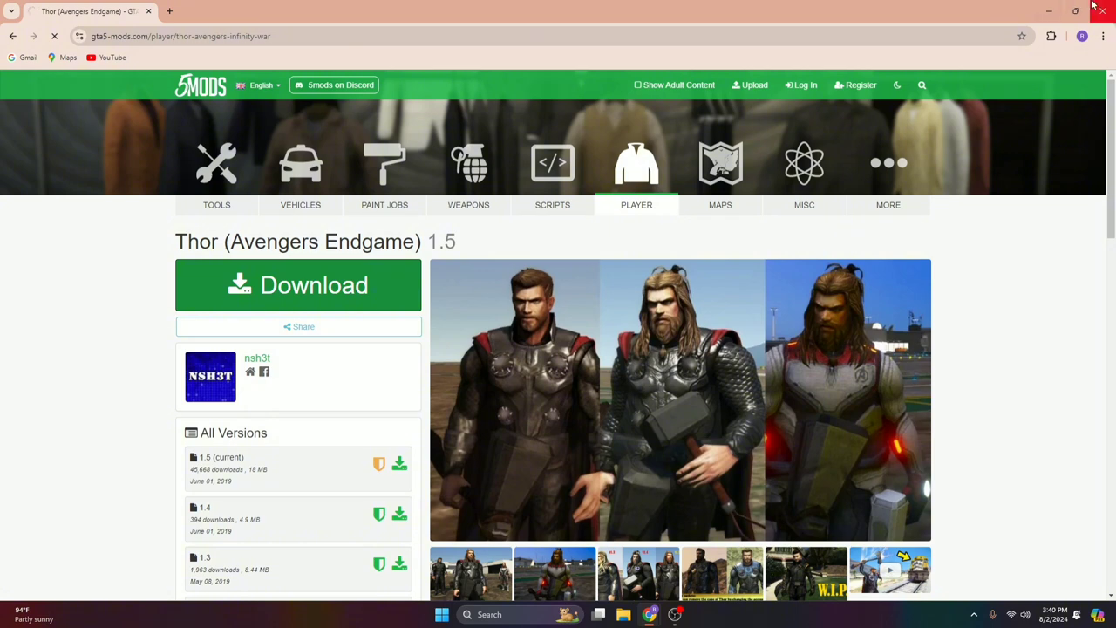
pyautogui.click(1051, 9)
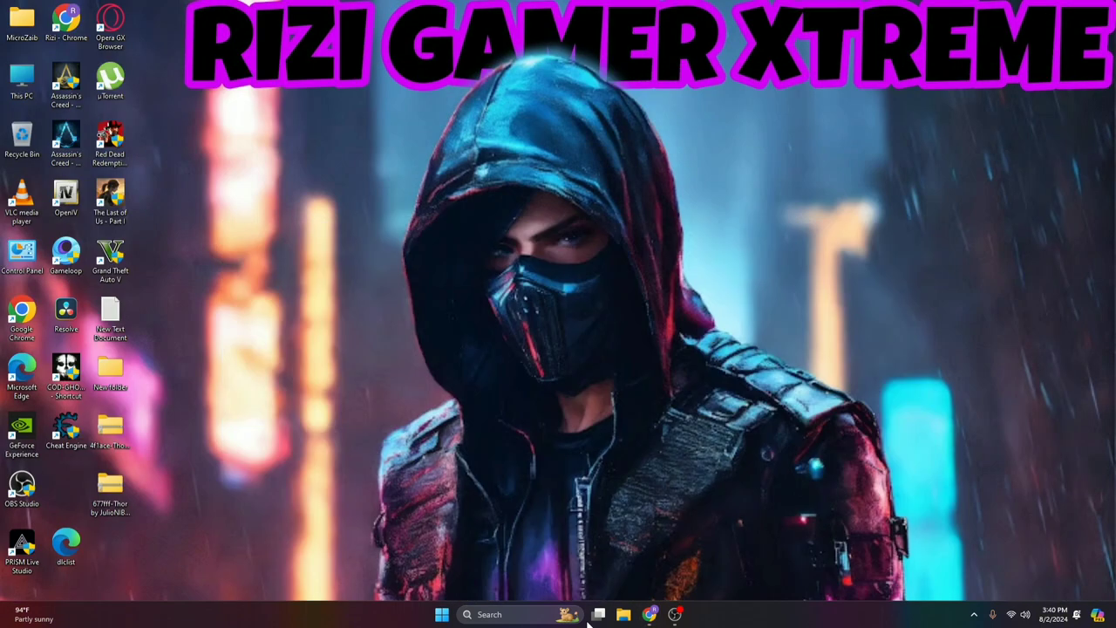
# Review the download page of the Thor Endgame script mod - Free Version in the other Chrome window, then minimize it.
pyautogui.moveTo(650, 614)
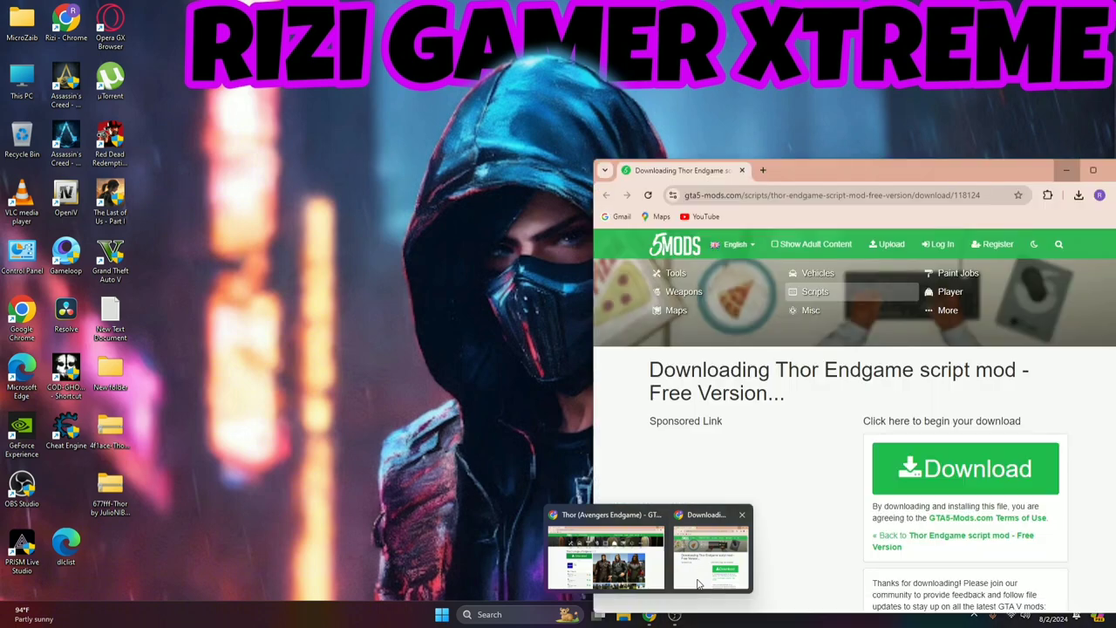
pyautogui.click(695, 587)
pyautogui.moveTo(1032, 165); pyautogui.dragTo(654, 10)
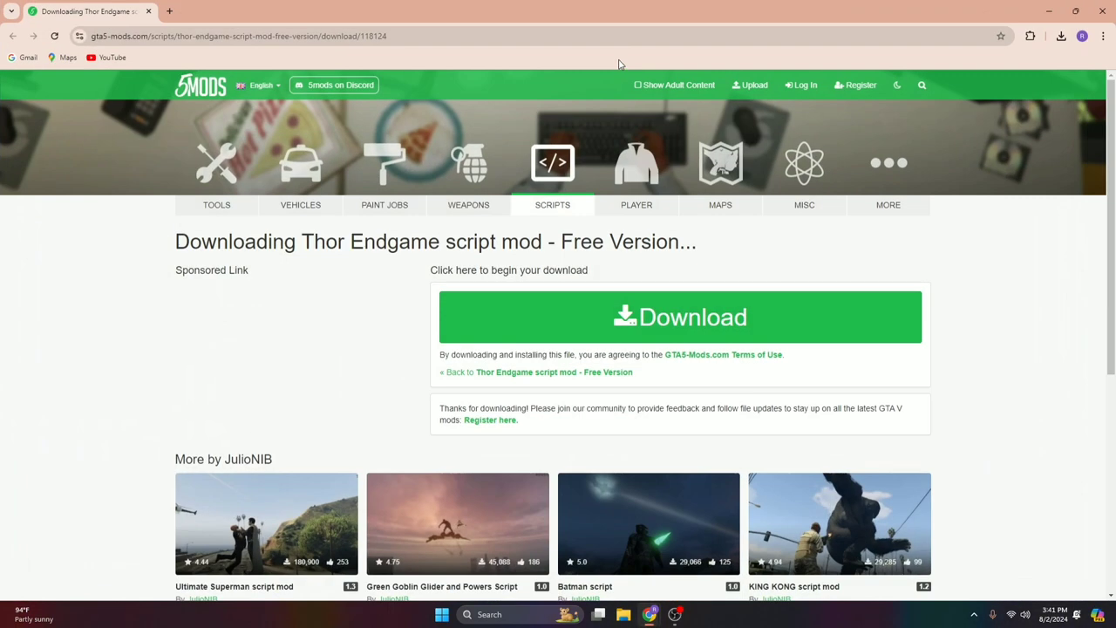
pyautogui.scroll(-1, 224, 408)
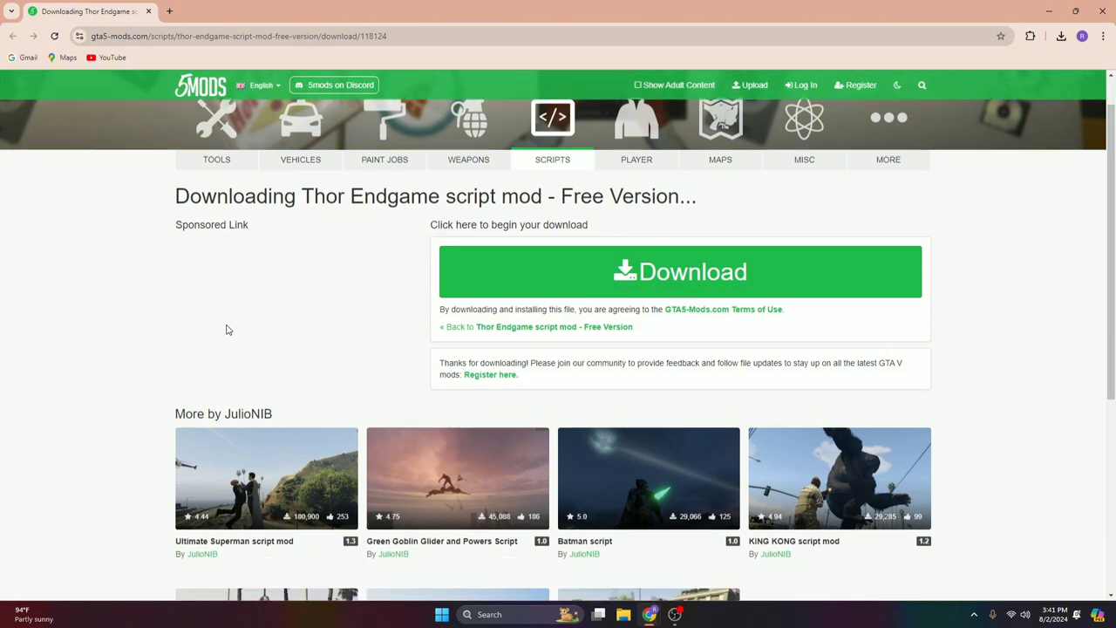
pyautogui.scroll(1, 384, 423)
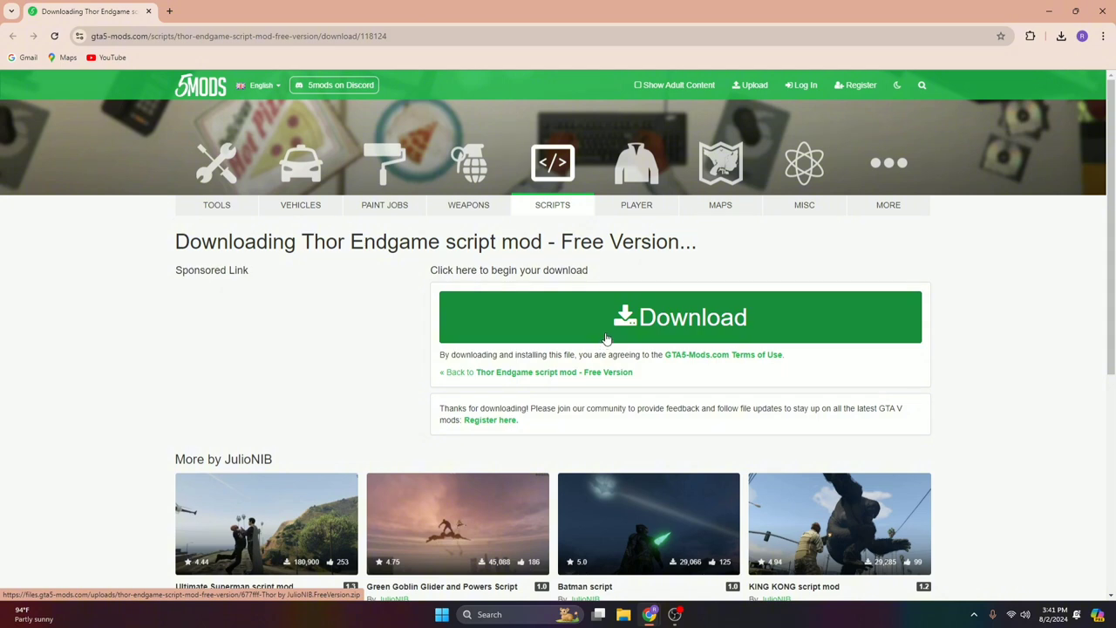
pyautogui.scroll(-3, 610, 333)
pyautogui.scroll(3, 610, 333)
pyautogui.click(1047, 7)
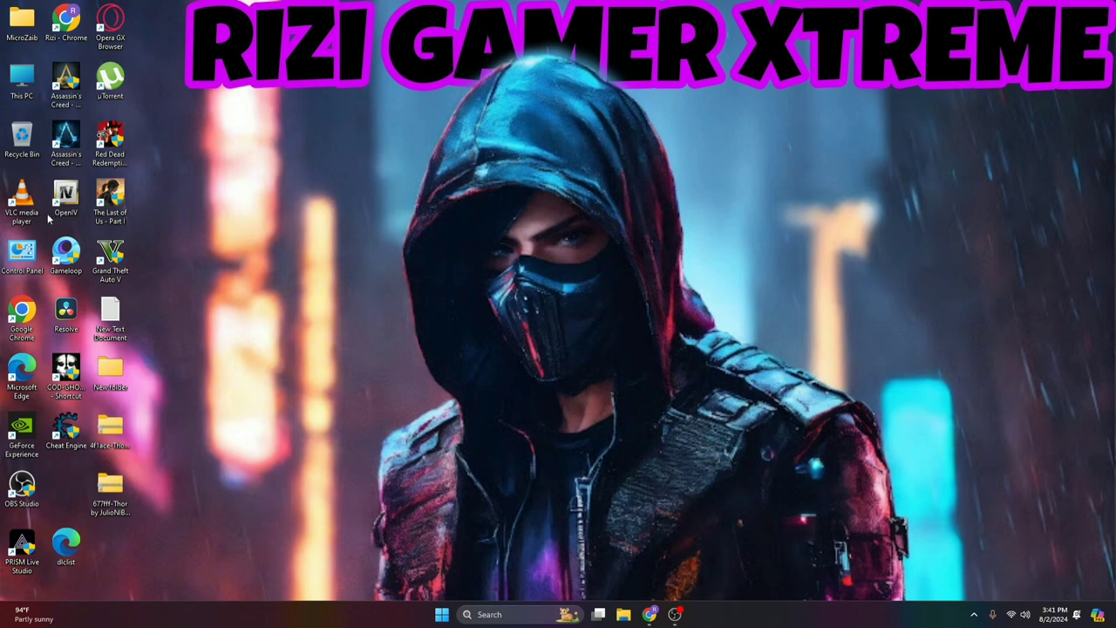
# Launch OpenIV for the Windows version of Grand Theft Auto V and turn on Edit mode.
pyautogui.doubleClick(79, 210)
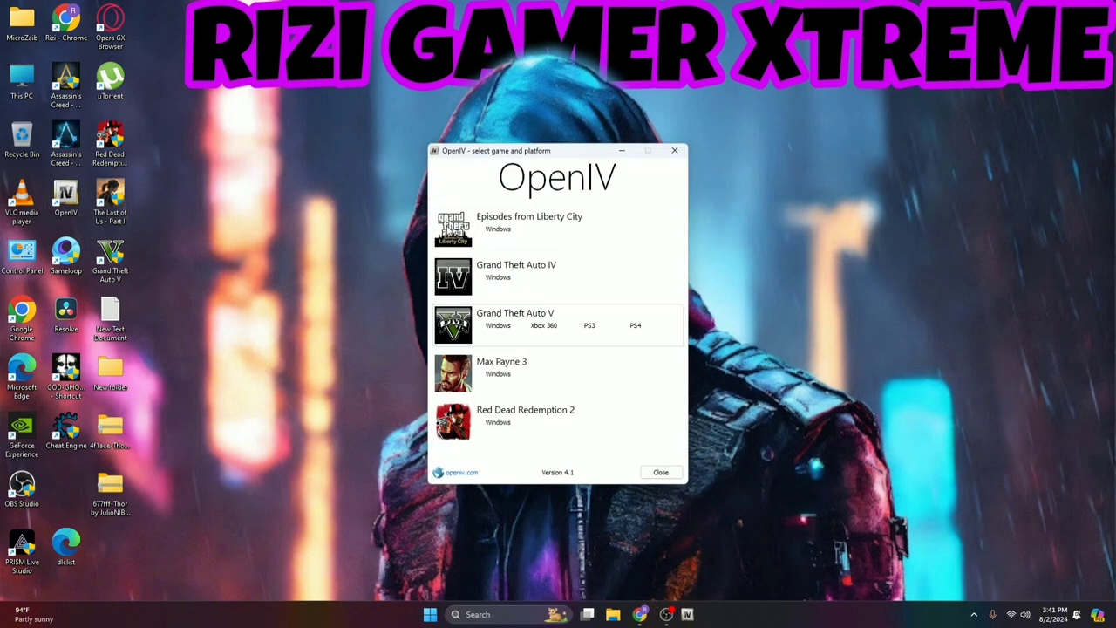
pyautogui.click(498, 322)
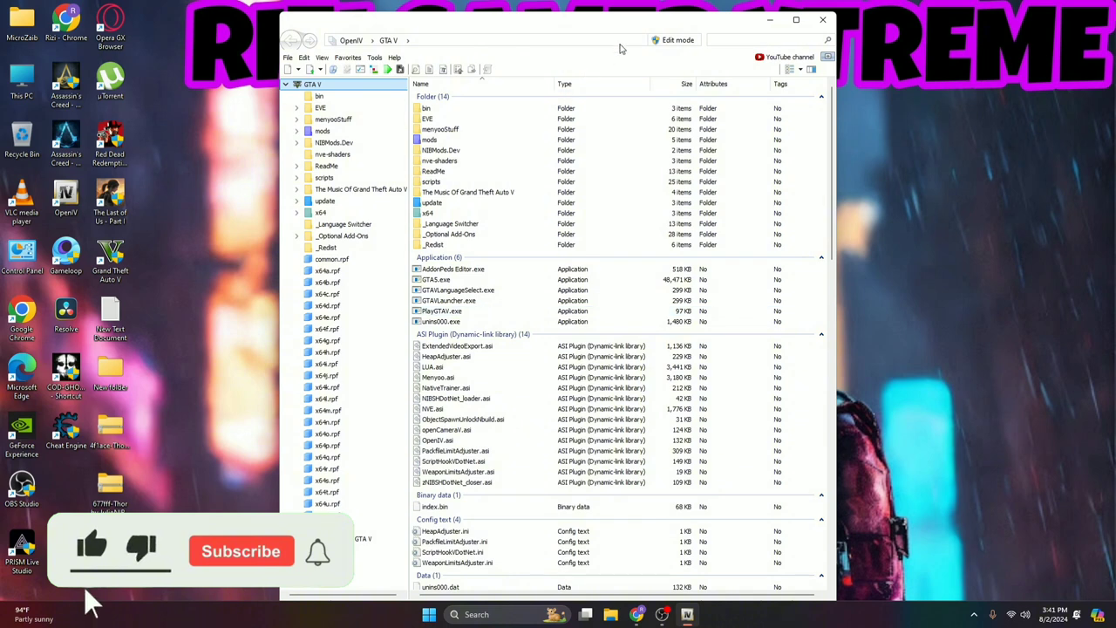
pyautogui.moveTo(635, 31); pyautogui.dragTo(806, 18)
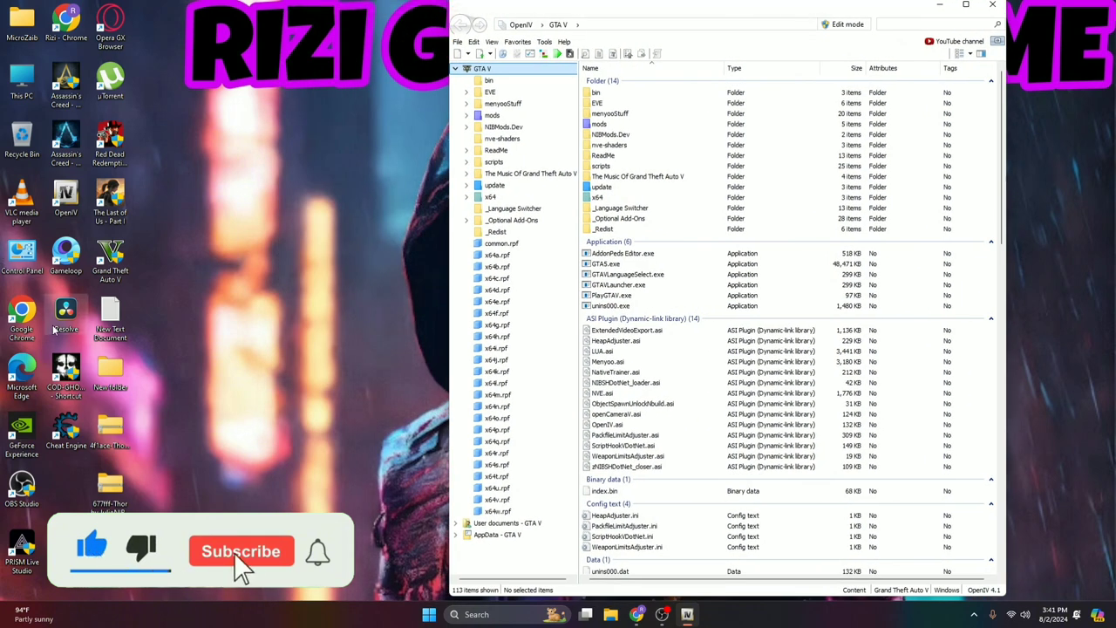
pyautogui.click(117, 450)
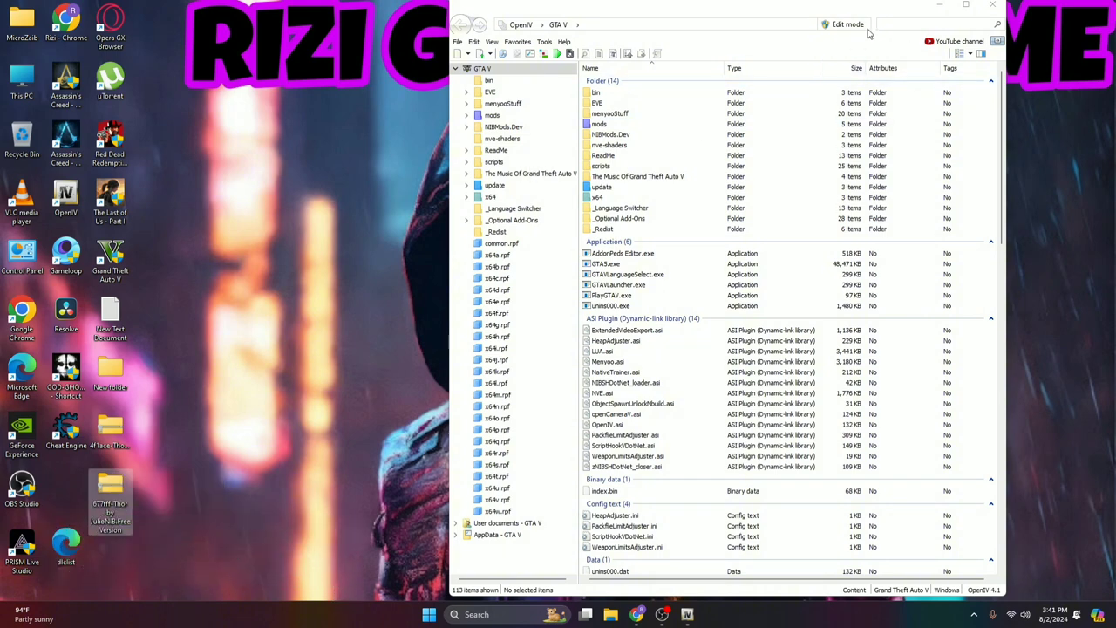
pyautogui.click(841, 24)
pyautogui.click(580, 345)
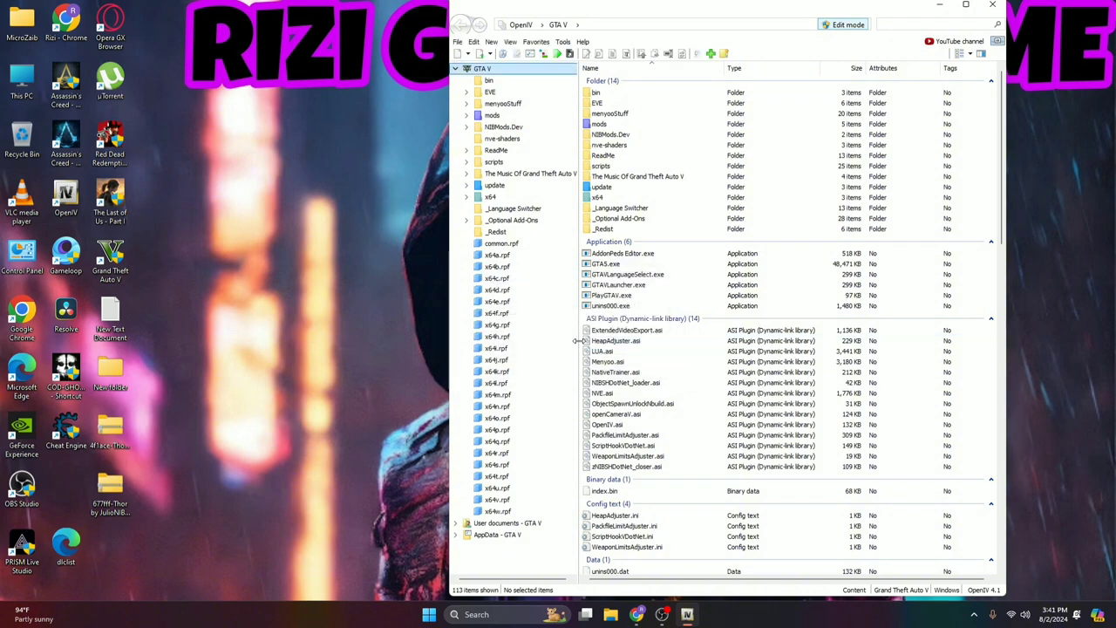
# Open the 4f1ace-ThorAEMFF archive from the desktop and arrange its window side by side with OpenIV.
pyautogui.click(114, 426)
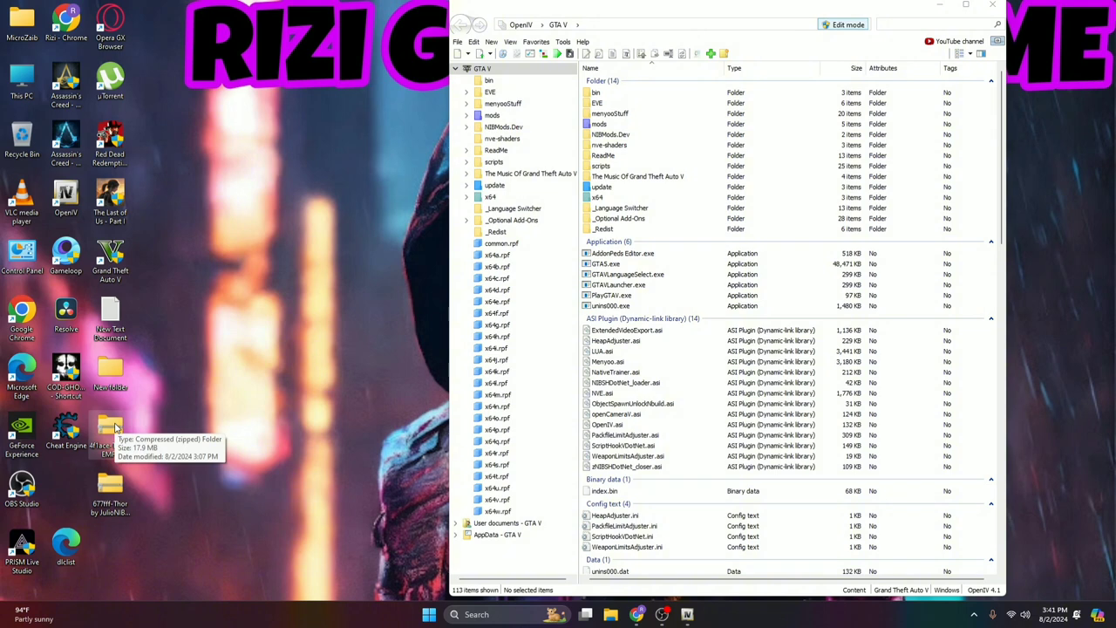
pyautogui.doubleClick(114, 427)
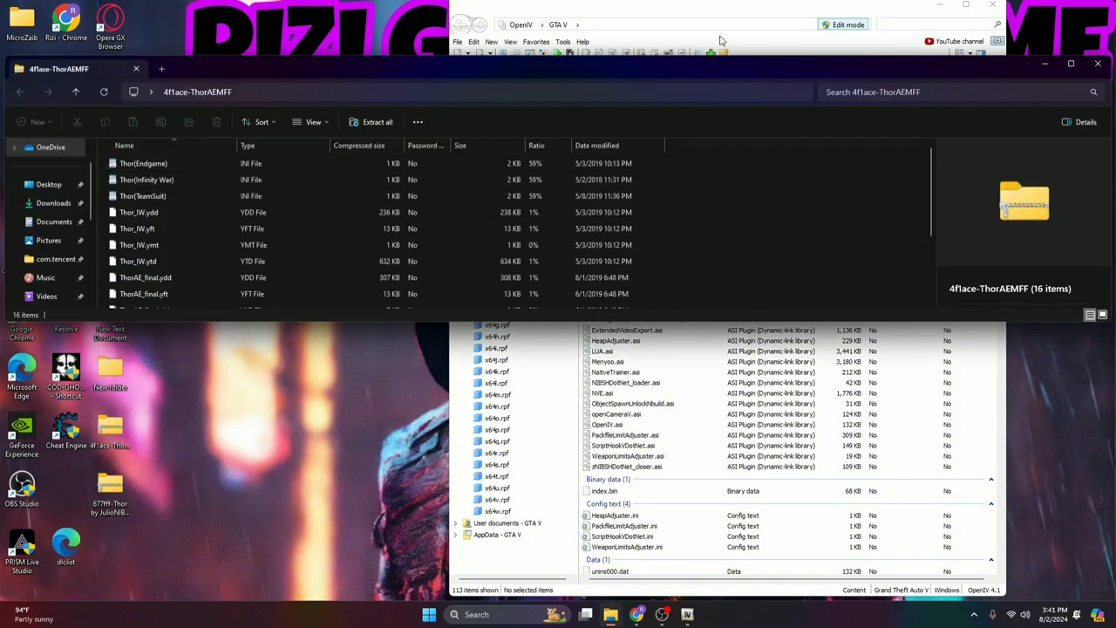
pyautogui.moveTo(663, 68); pyautogui.dragTo(311, 45)
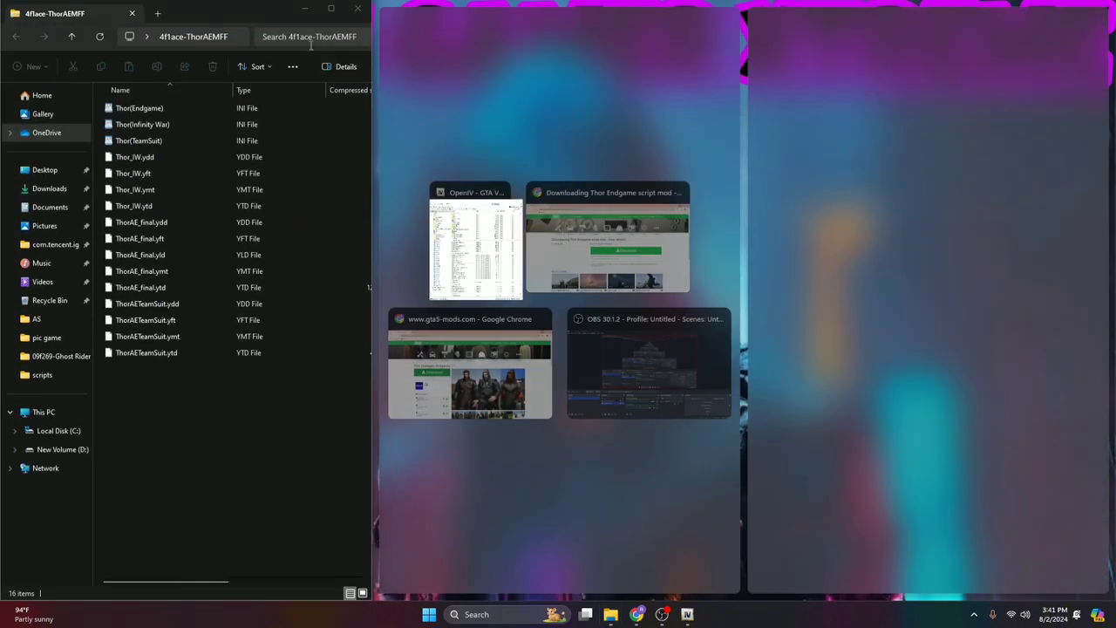
pyautogui.click(454, 259)
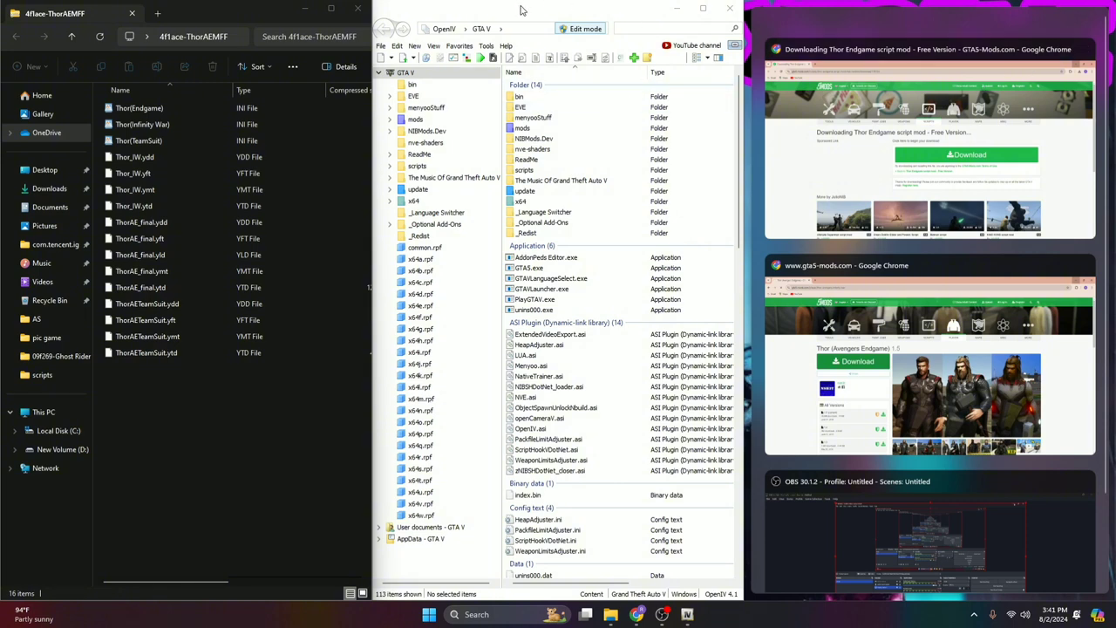
pyautogui.moveTo(528, 7); pyautogui.dragTo(693, 10)
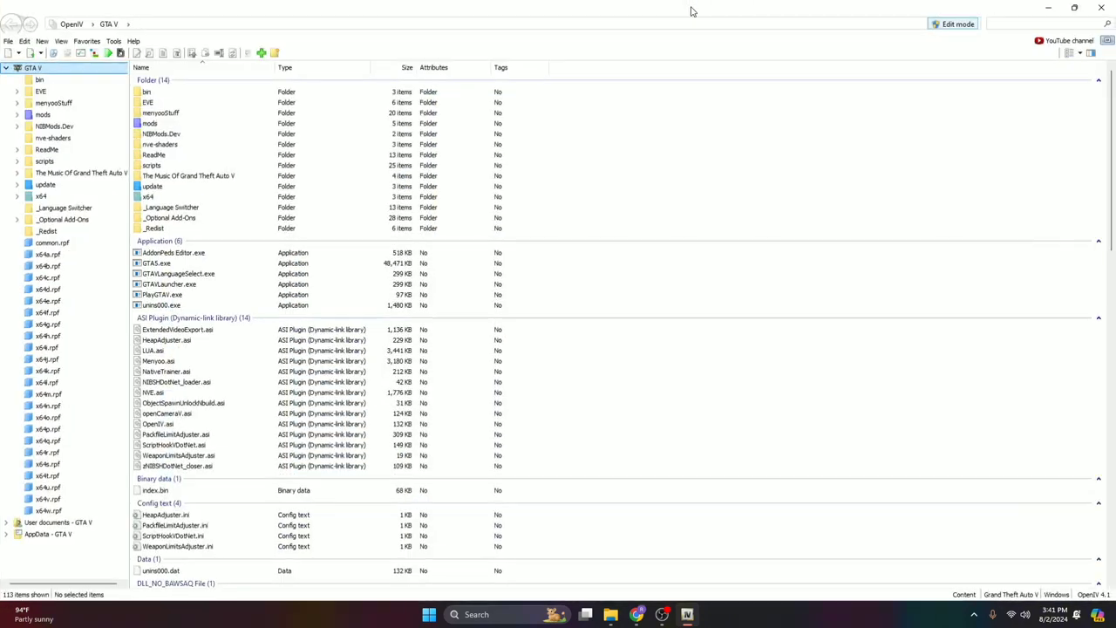
pyautogui.doubleClick(644, 8)
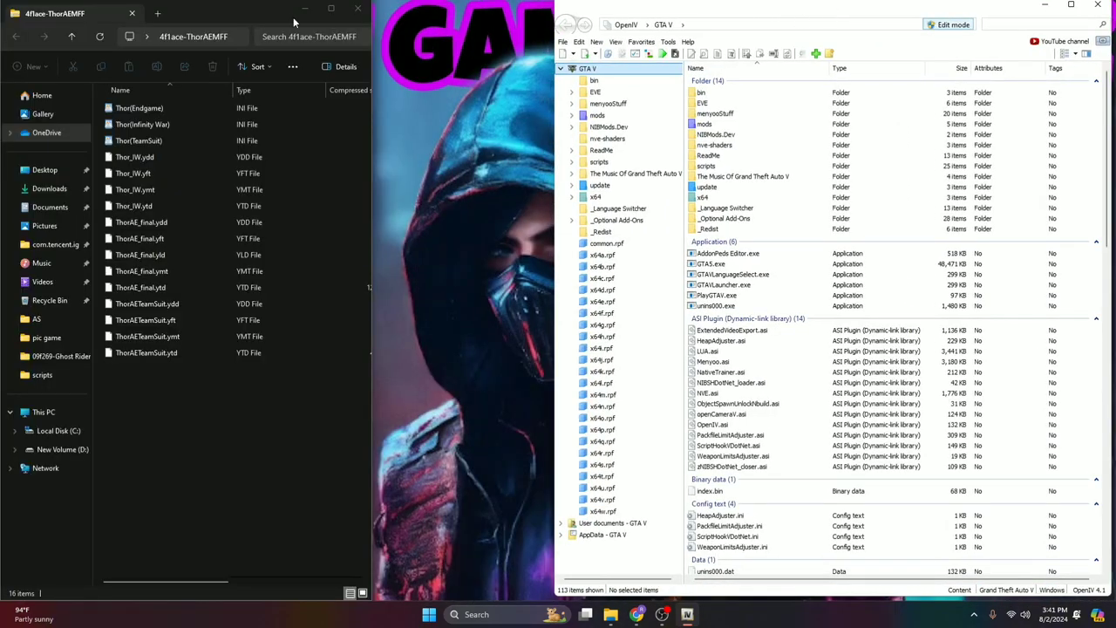
pyautogui.moveTo(294, 22); pyautogui.dragTo(338, 36)
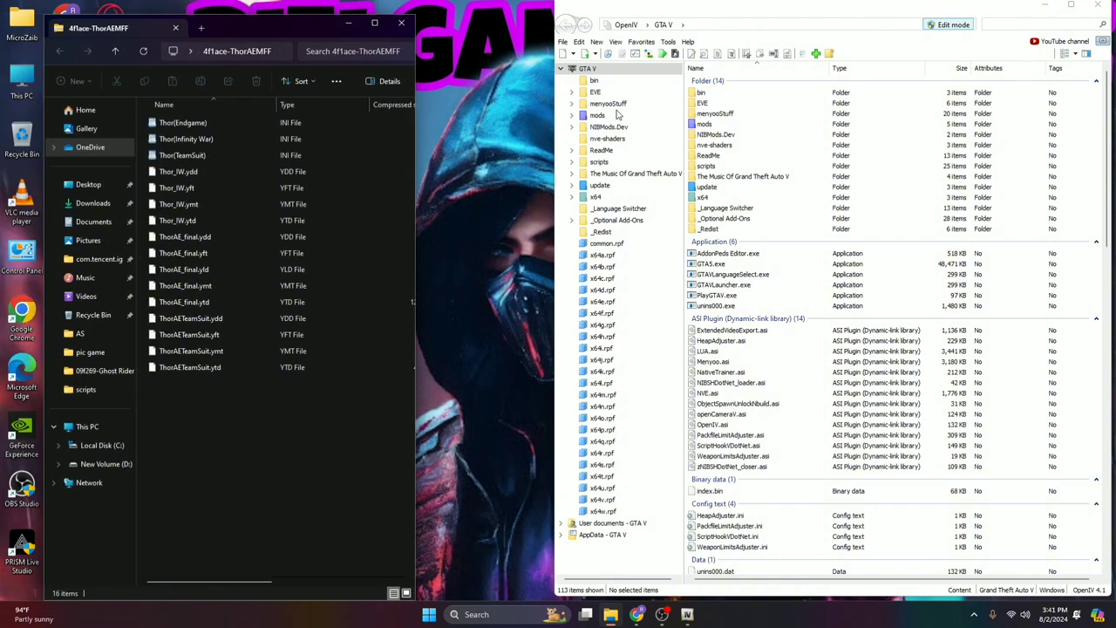
# In OpenIV, go to mods/update/x64/dlcpacks/addonpeds/dlc.rpf and open peds.rpf.
pyautogui.doubleClick(702, 123)
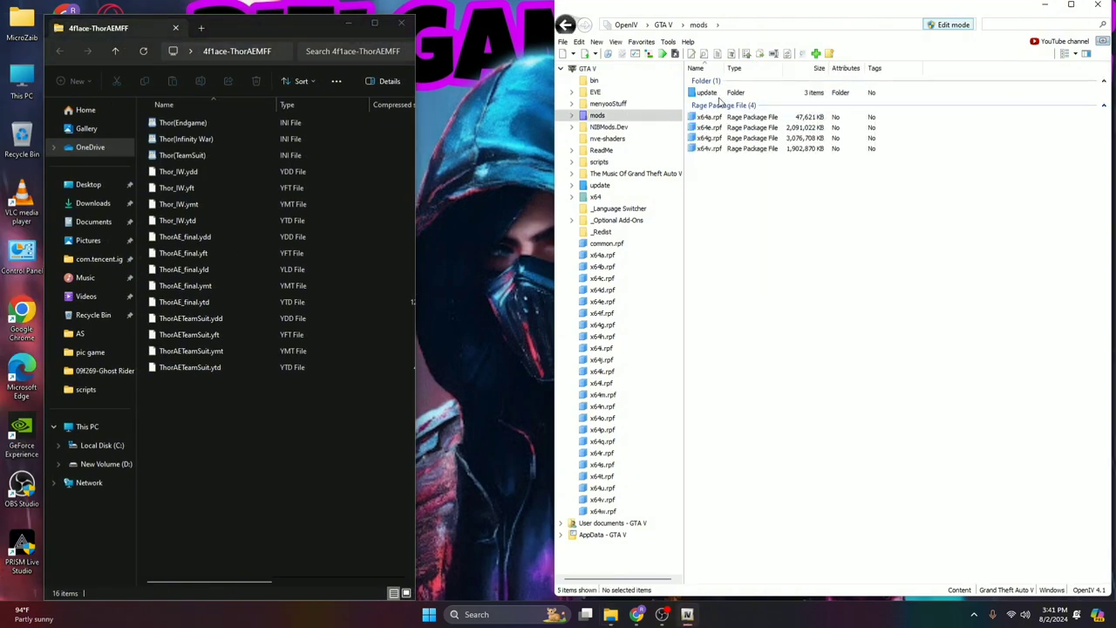
pyautogui.doubleClick(713, 93)
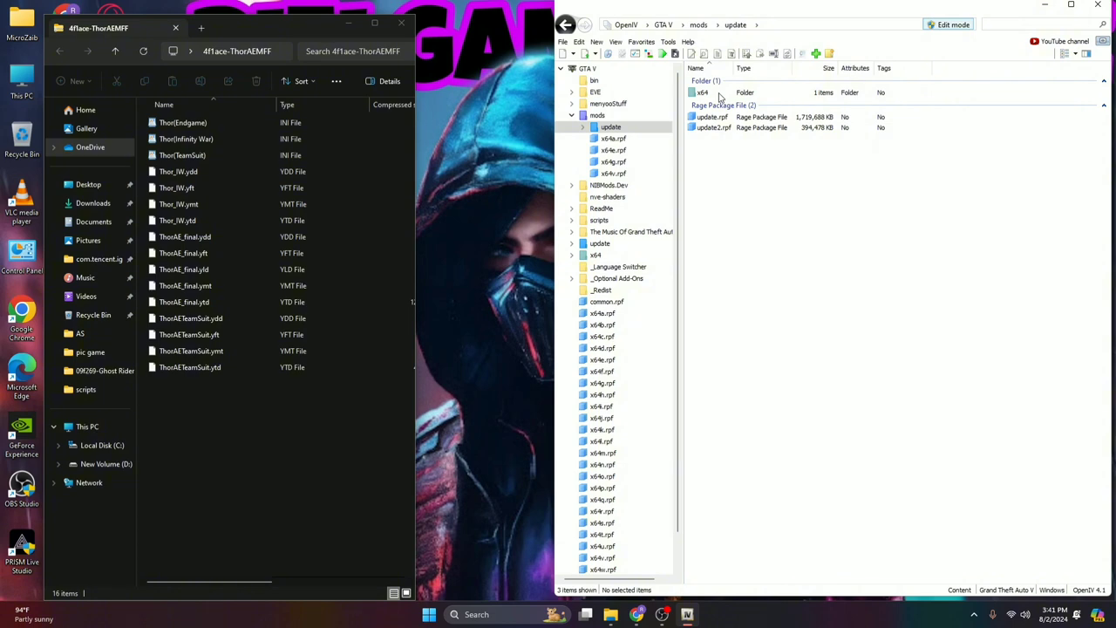
pyautogui.doubleClick(721, 94)
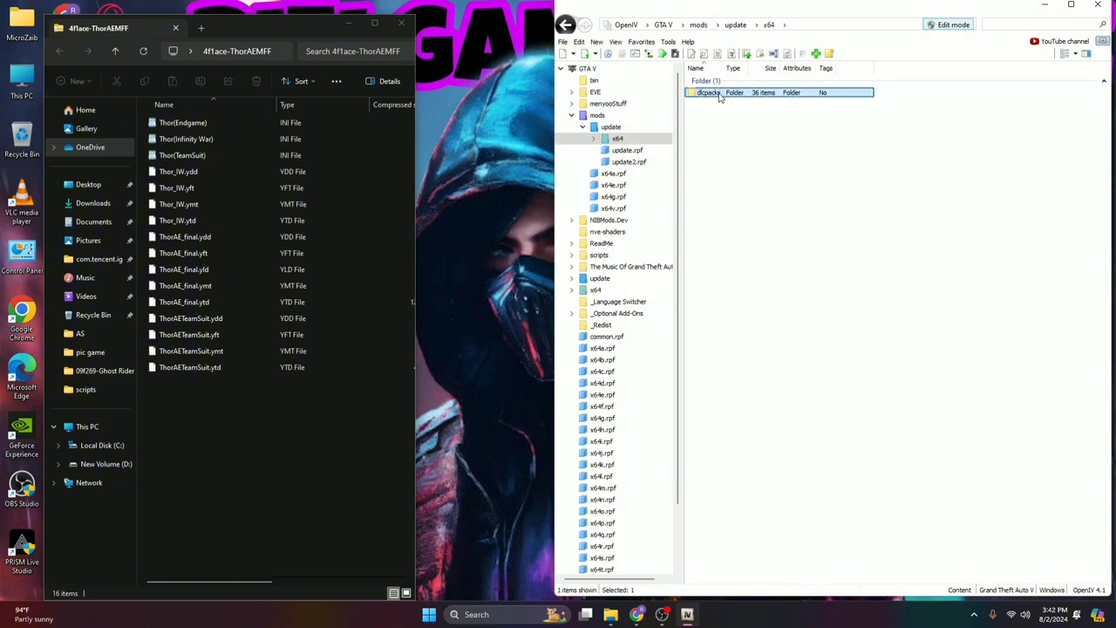
pyautogui.doubleClick(709, 93)
pyautogui.doubleClick(711, 93)
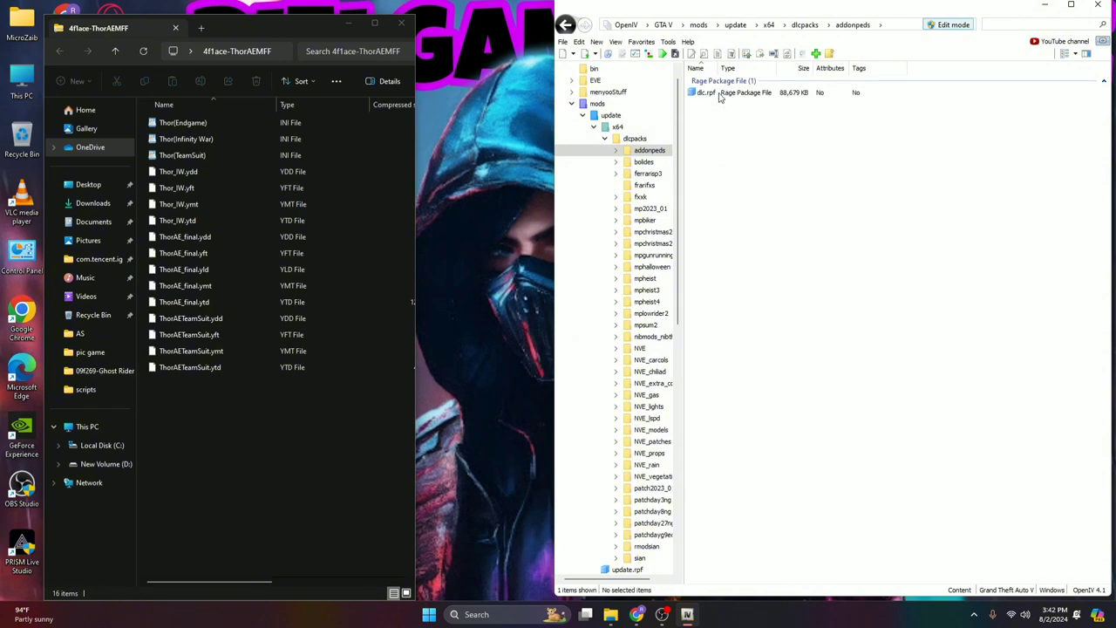
pyautogui.doubleClick(720, 94)
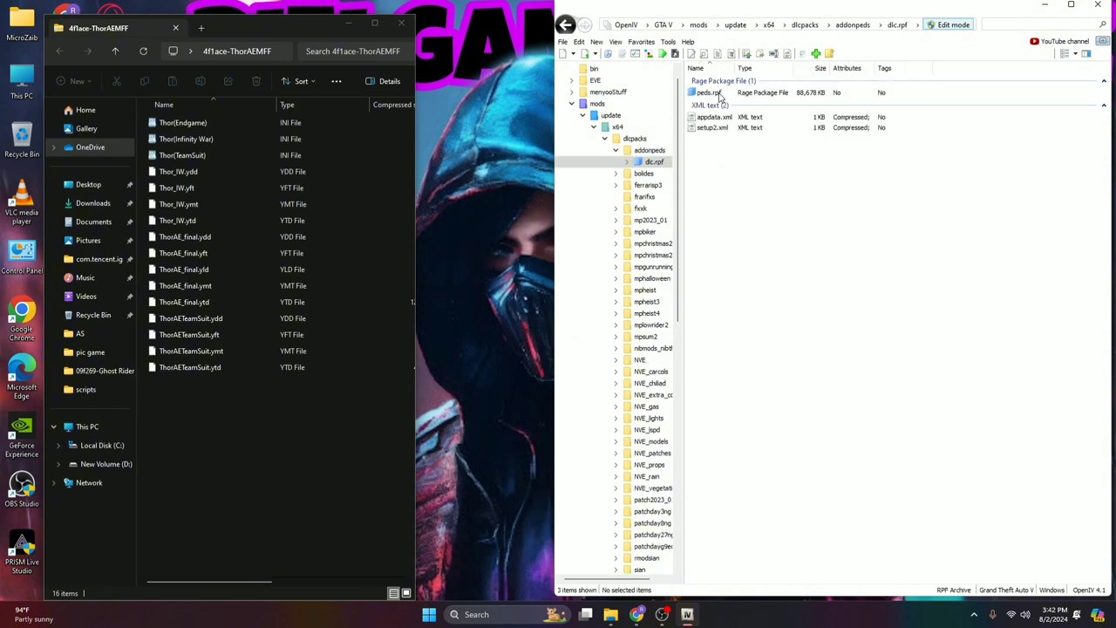
pyautogui.doubleClick(710, 93)
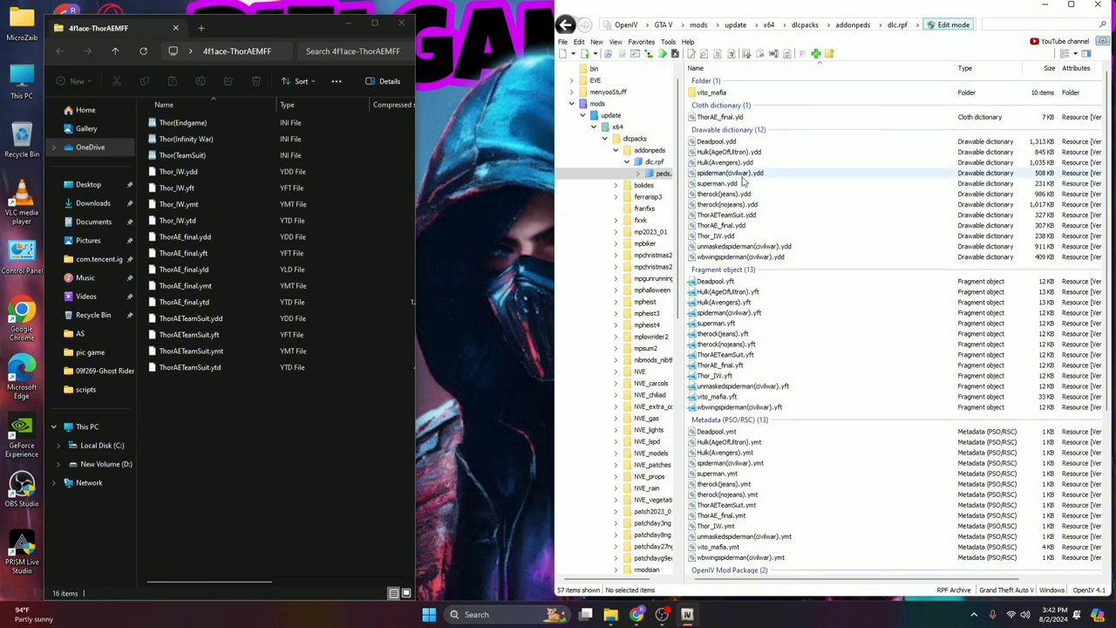
# Compare the Thor_IW, ThorAE_final and ThorAETeamSuit model files in the archive with those in peds.rpf.
pyautogui.moveTo(241, 432); pyautogui.dragTo(280, 175)
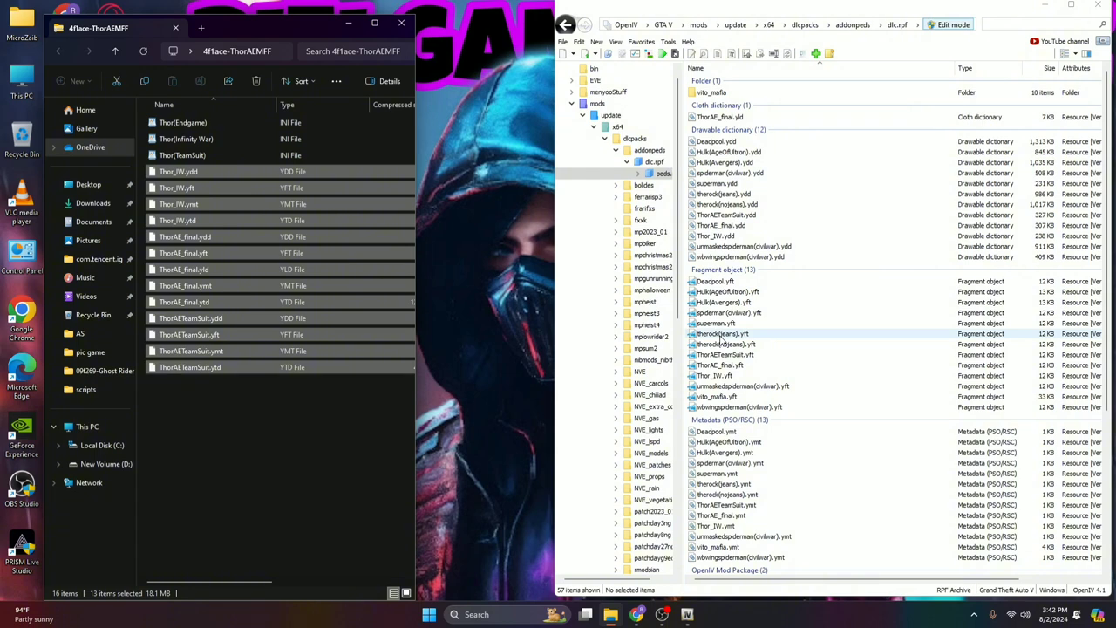
pyautogui.click(246, 385)
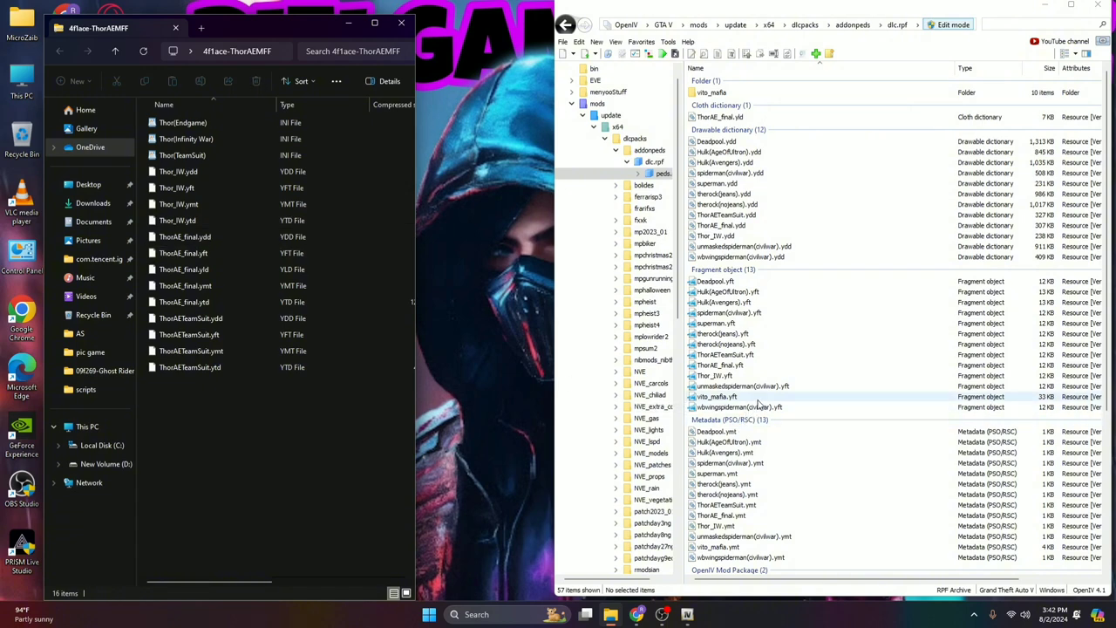
pyautogui.click(709, 379)
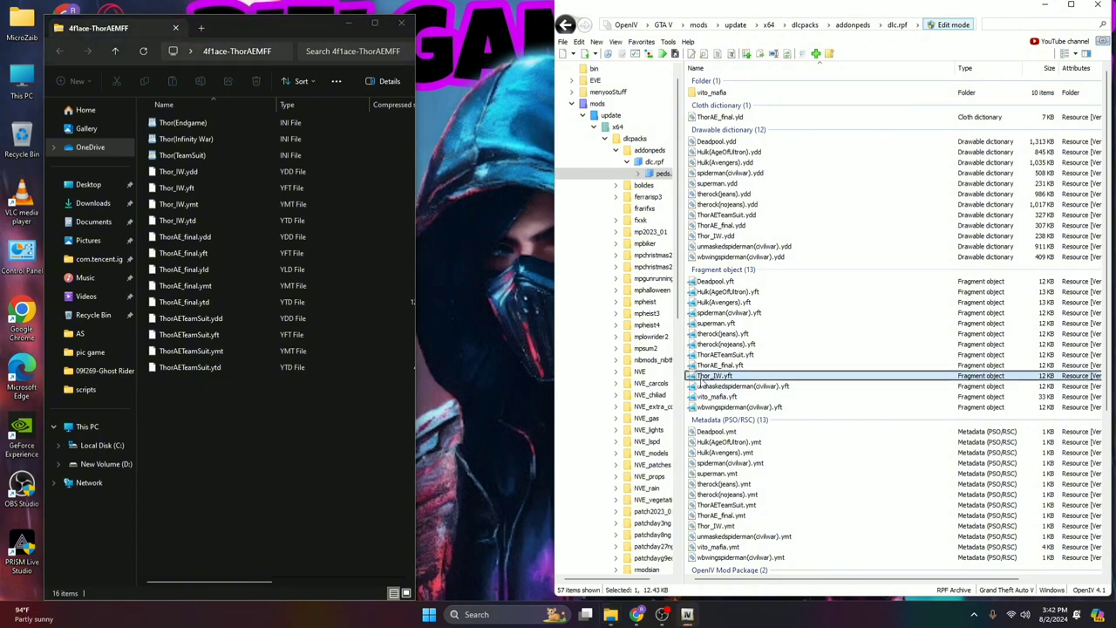
pyautogui.click(714, 367)
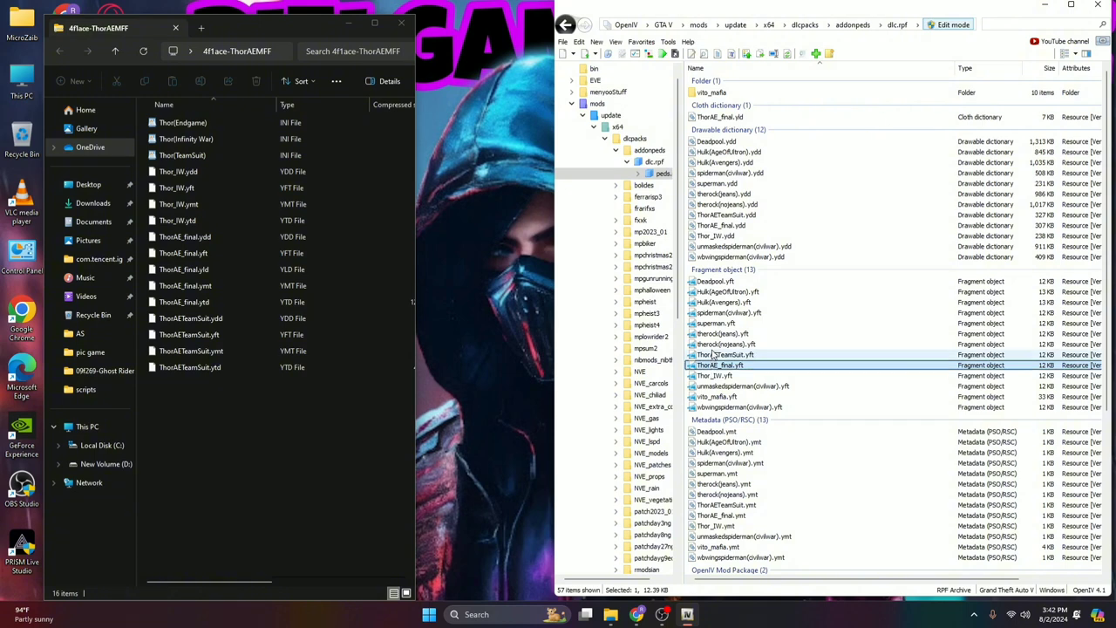
pyautogui.click(715, 354)
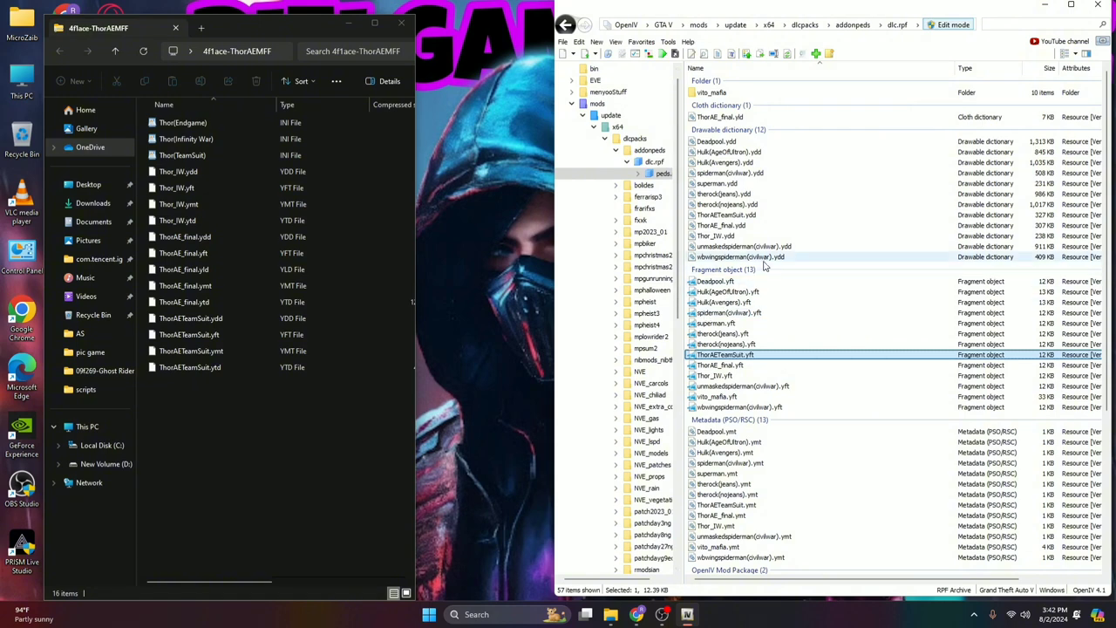
# Close the 4f1ace-ThorAEMFF archive and look through the 677fff-Thor by JulioNIB archive on the desktop, closing it when done.
pyautogui.click(400, 23)
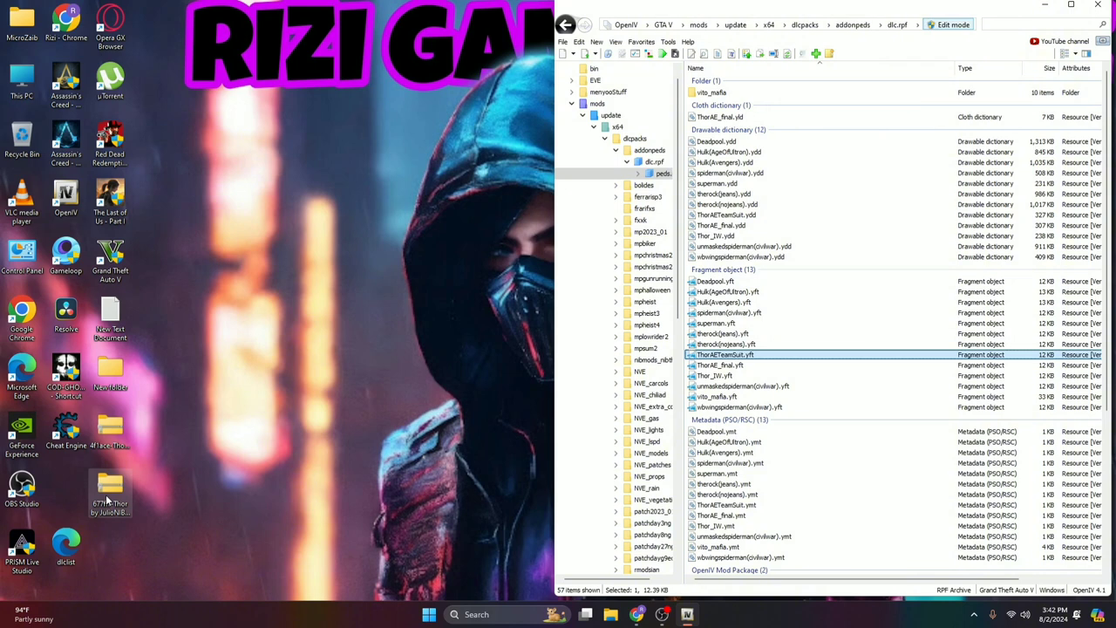
pyautogui.doubleClick(109, 493)
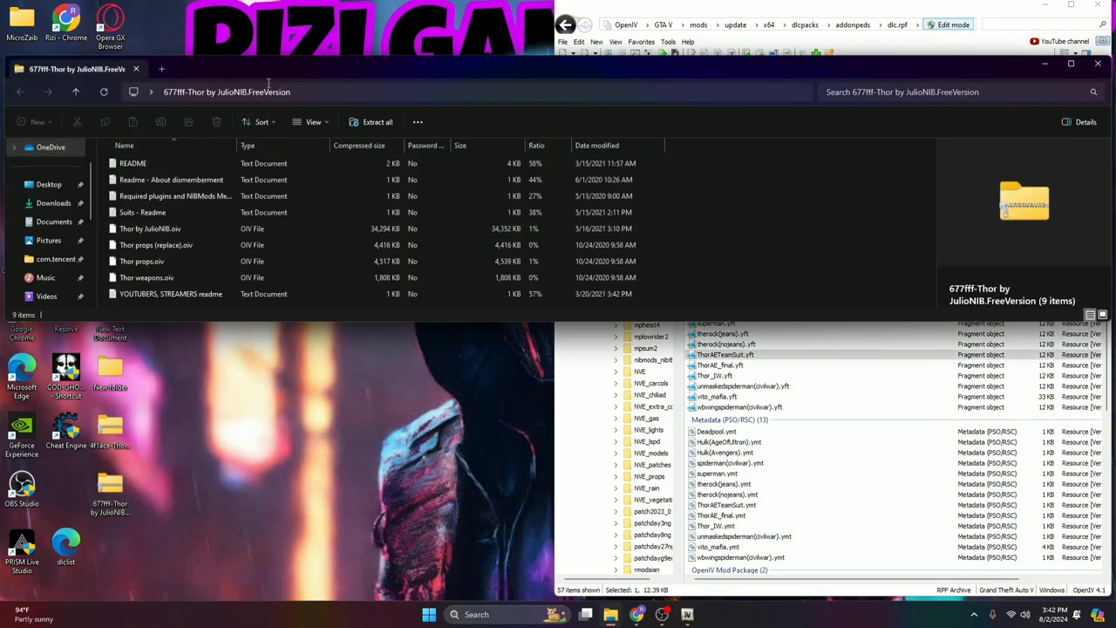
pyautogui.moveTo(268, 83); pyautogui.dragTo(217, 29)
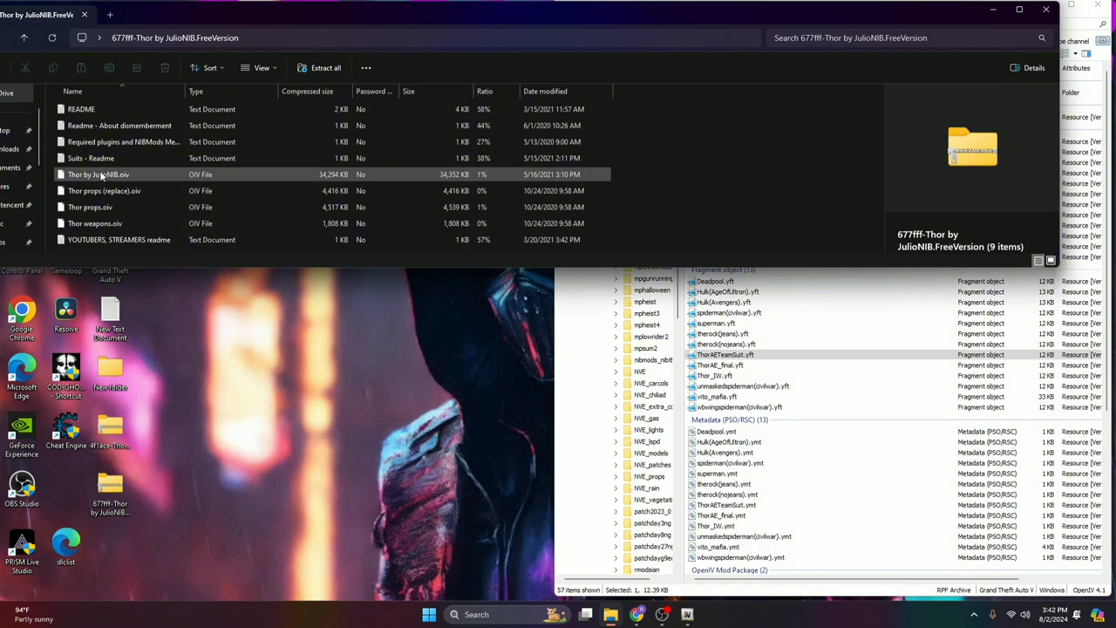
pyautogui.moveTo(100, 174); pyautogui.dragTo(283, 218)
pyautogui.moveTo(868, 17); pyautogui.dragTo(739, 32)
pyautogui.click(917, 26)
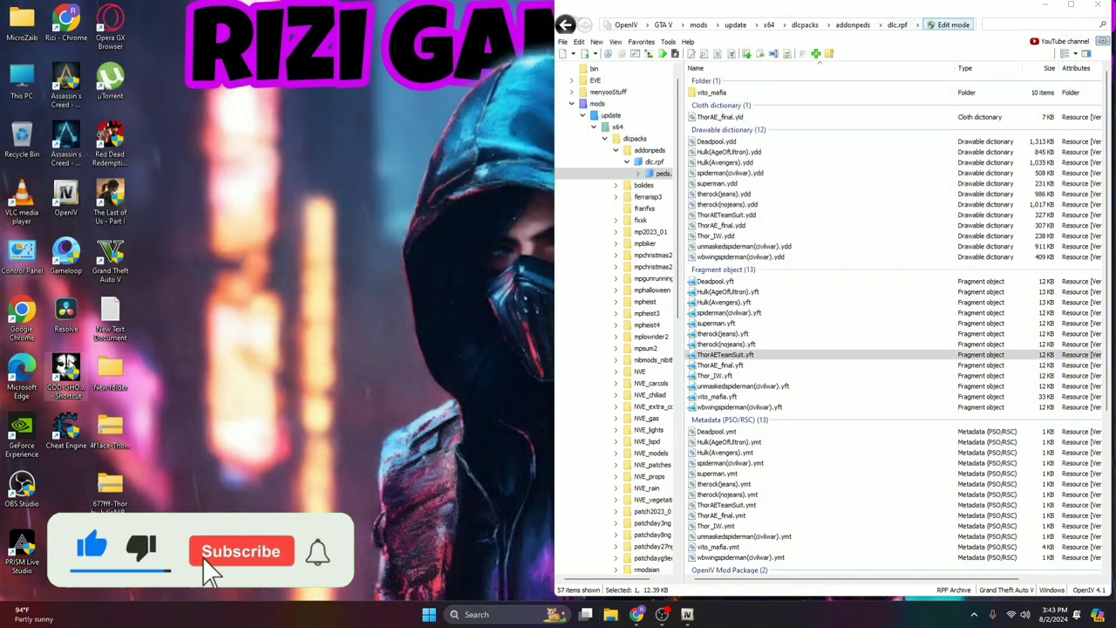
# Extract the 4f1ace-ThorAEMFF archive into its own desktop folder and move that folder to an empty area of the desktop.
pyautogui.rightClick(115, 466)
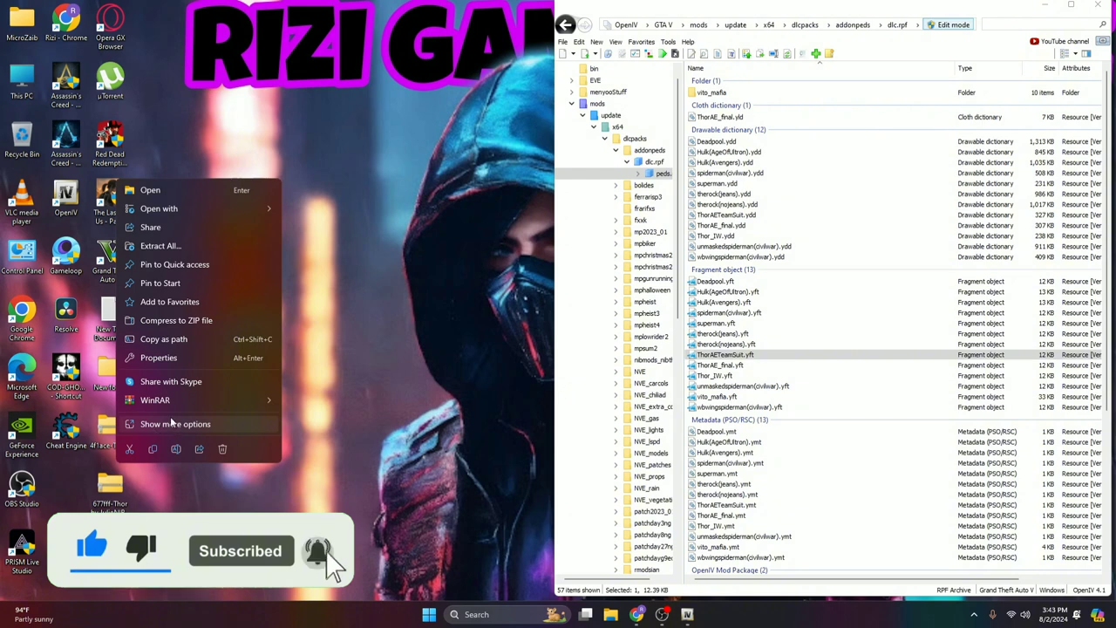
pyautogui.moveTo(191, 403)
pyautogui.click(337, 436)
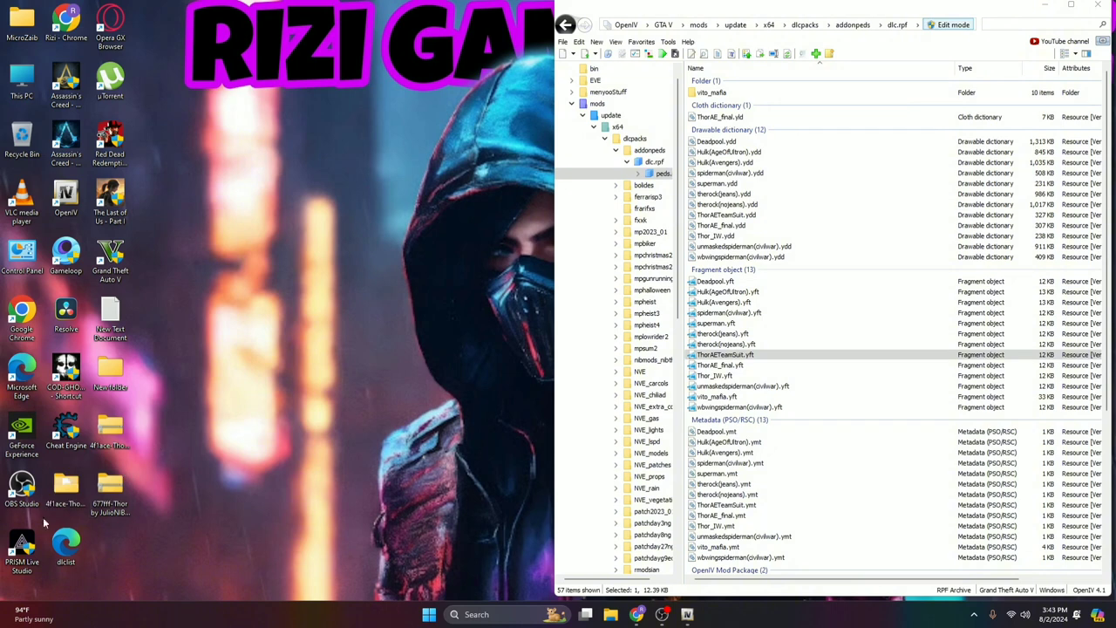
pyautogui.moveTo(62, 495); pyautogui.dragTo(283, 429)
# Examine the Thor model files in the extracted 4f1ace-ThorAEMFF folder and close the folder.
pyautogui.doubleClick(283, 429)
pyautogui.moveTo(161, 173); pyautogui.dragTo(460, 278)
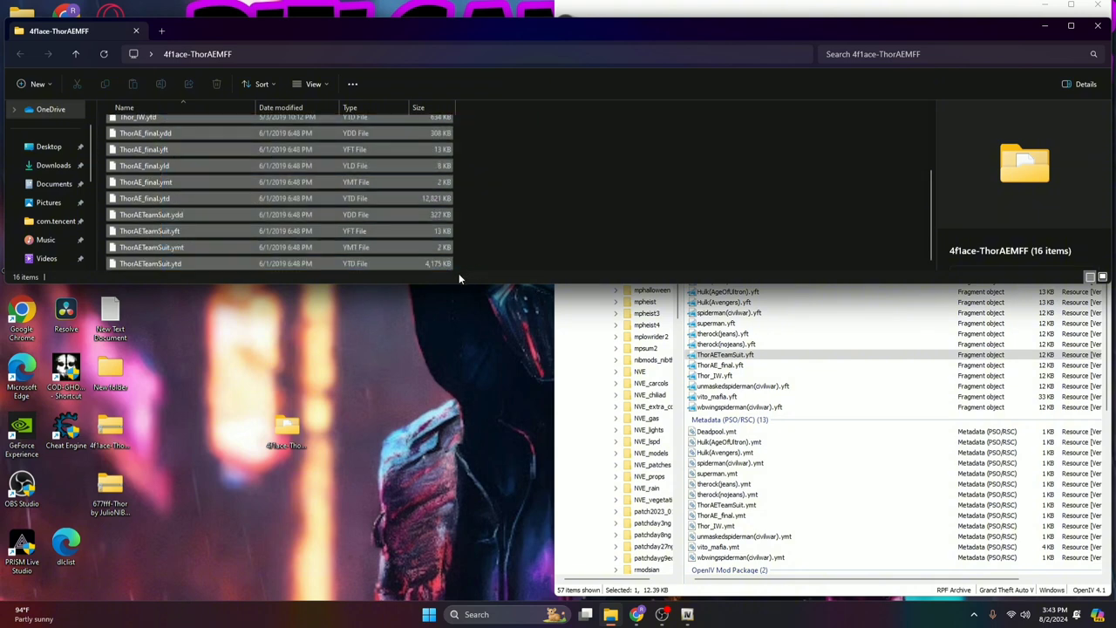
pyautogui.click(459, 267)
pyautogui.scroll(3, 389, 236)
pyautogui.scroll(-3, 179, 196)
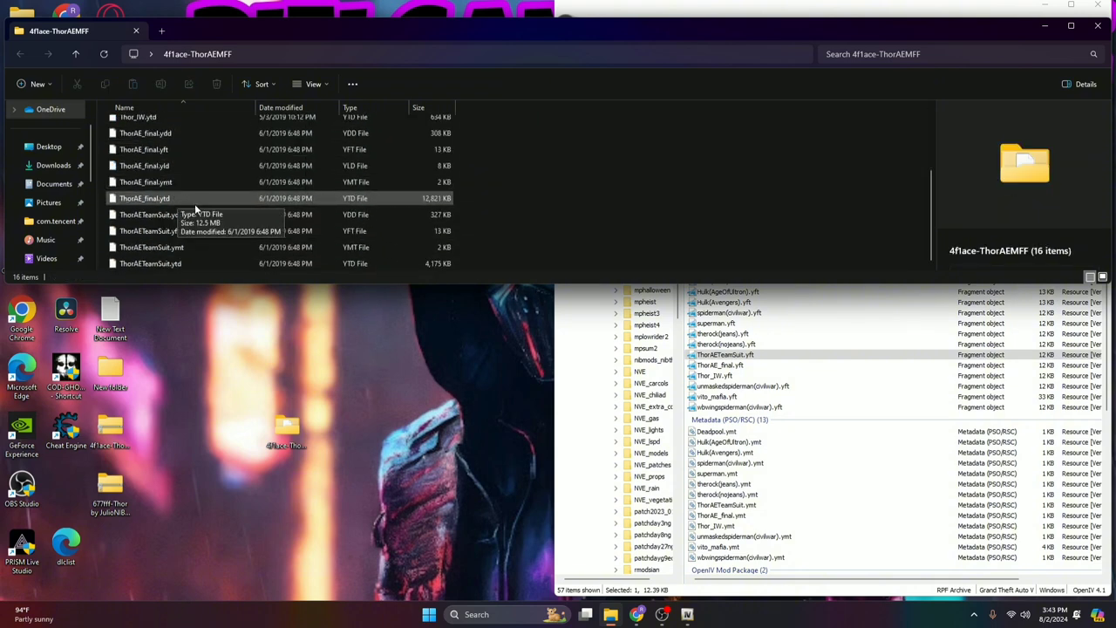
pyautogui.click(1097, 29)
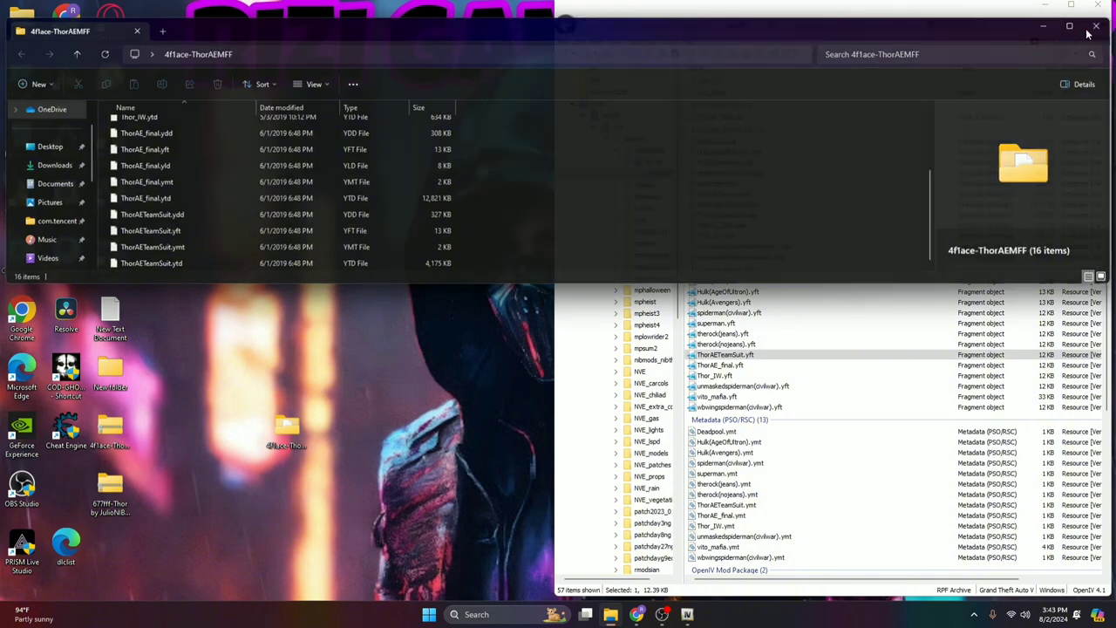
# Extract the 677fff-Thor by JulioNIB archive into its own desktop folder and place it above the extracted 4f1ace-ThorAEMFF folder.
pyautogui.rightClick(115, 491)
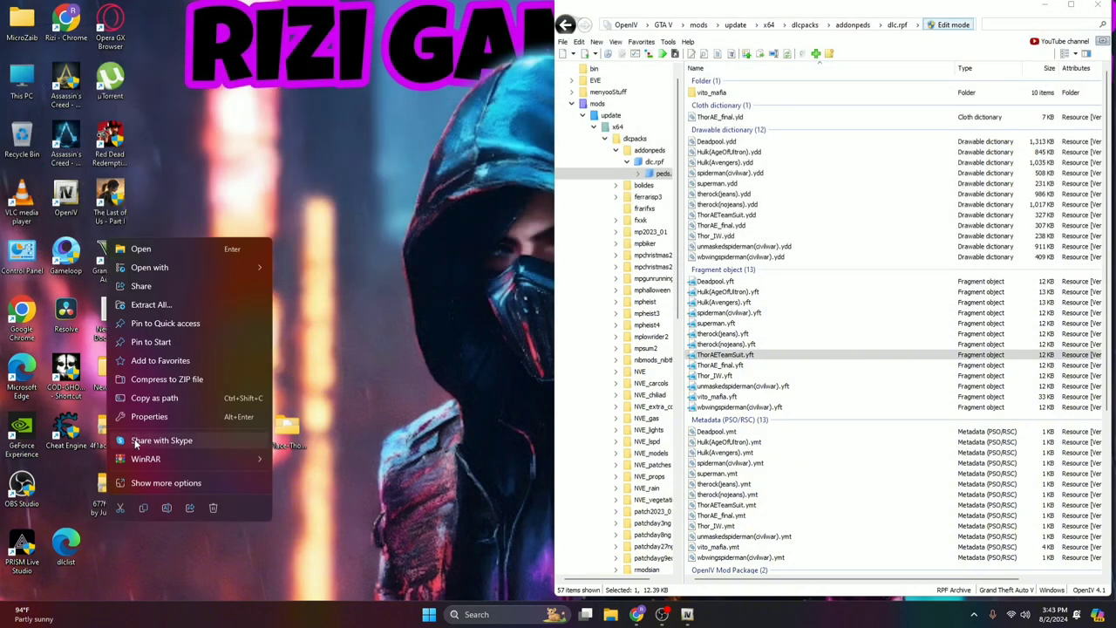
pyautogui.moveTo(175, 459)
pyautogui.click(297, 497)
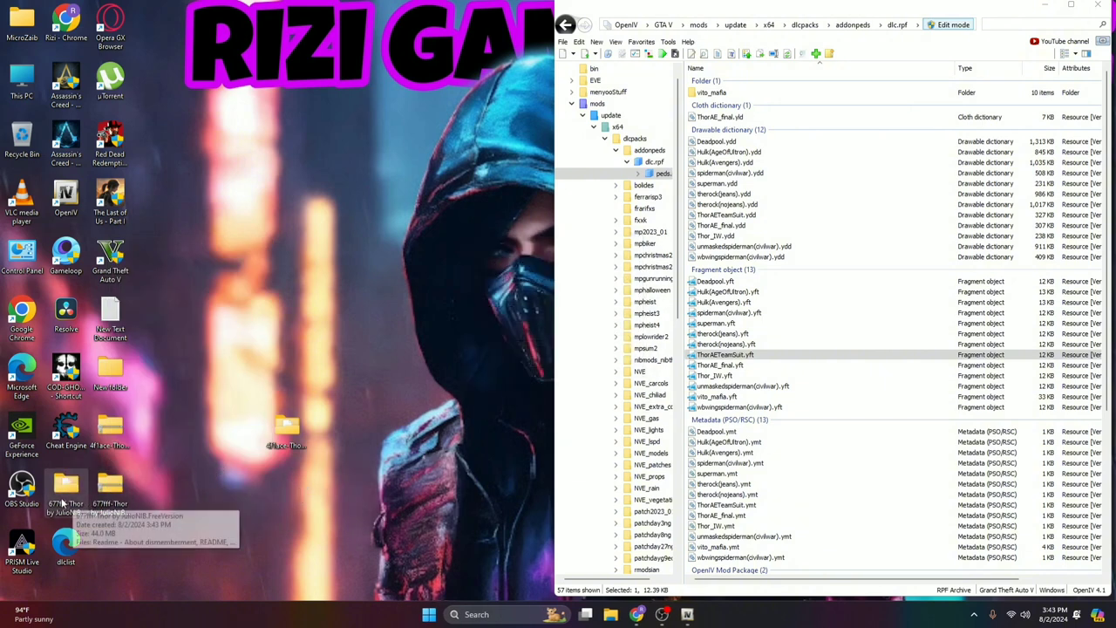
pyautogui.moveTo(65, 482); pyautogui.dragTo(288, 359)
# Load Thor by JulioNIB.oiv from the extracted folder into OpenIV's package installer and start installation, cancelling at the location choice.
pyautogui.doubleClick(288, 362)
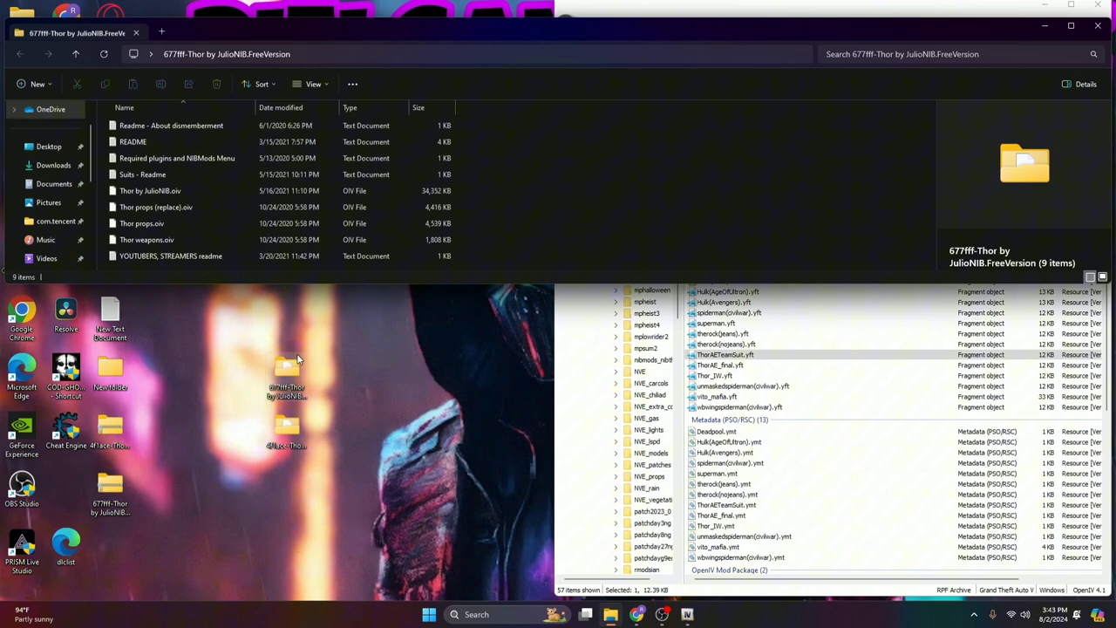
pyautogui.click(159, 198)
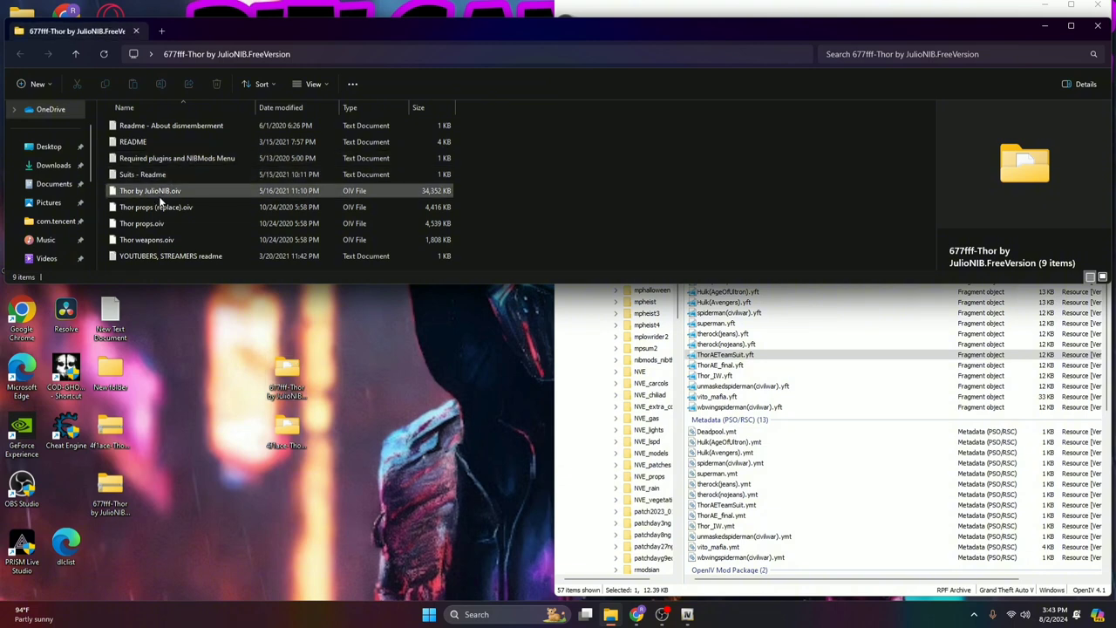
pyautogui.moveTo(154, 191); pyautogui.dragTo(647, 364)
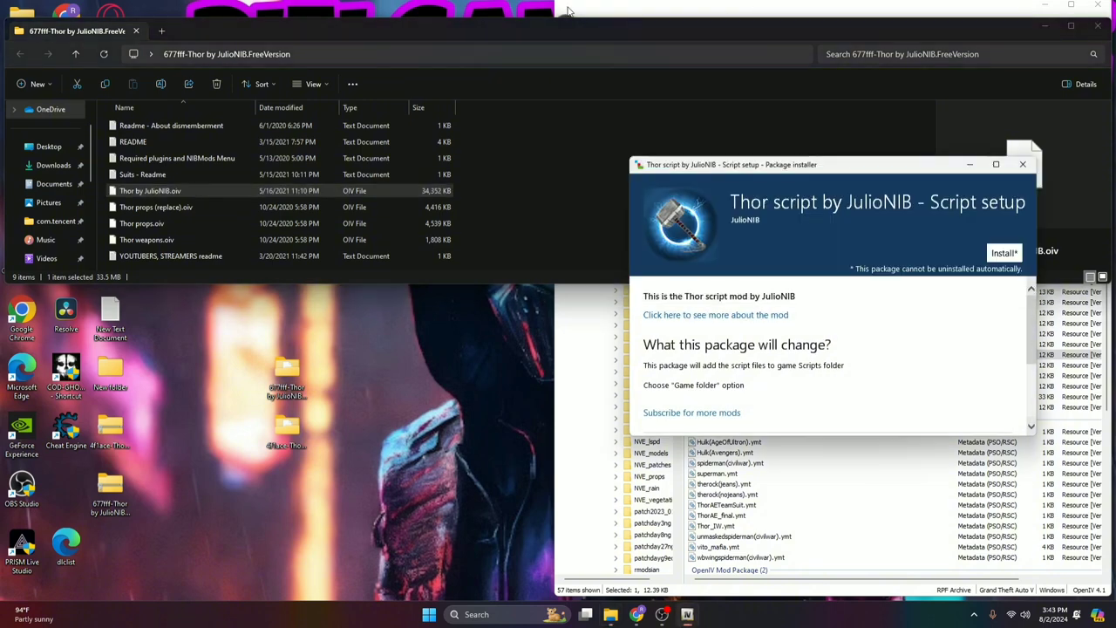
pyautogui.click(1003, 254)
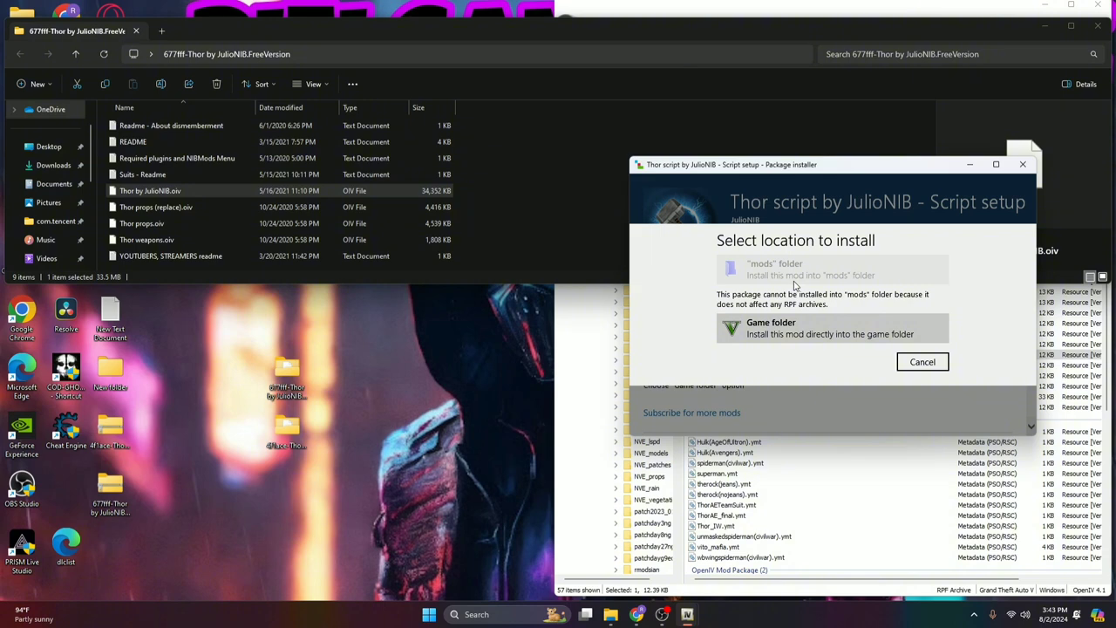
pyautogui.click(921, 366)
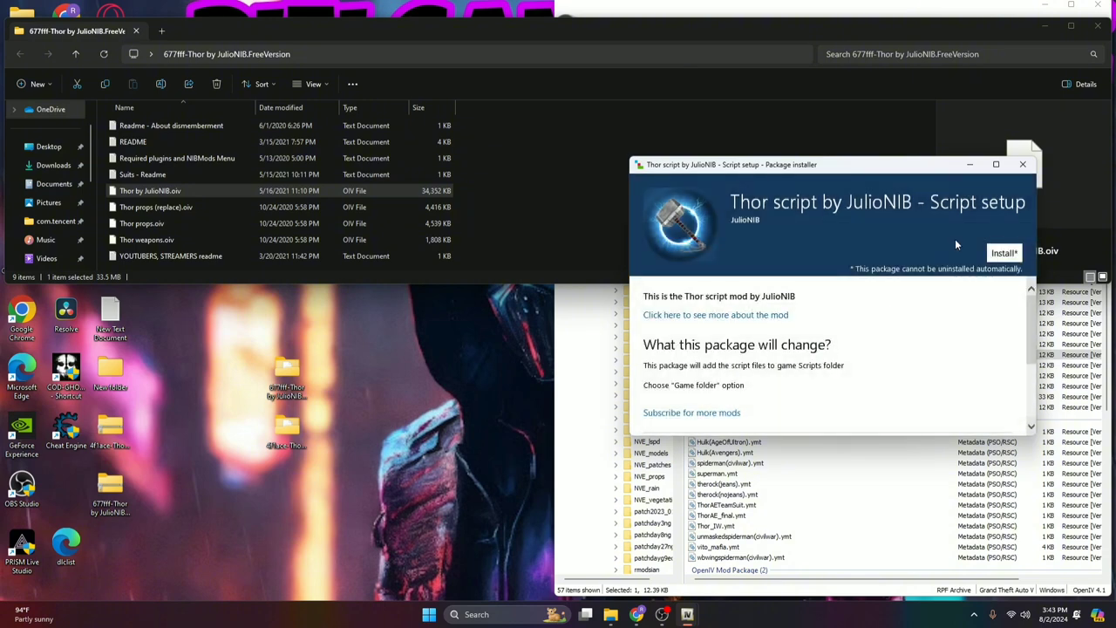
pyautogui.click(1023, 165)
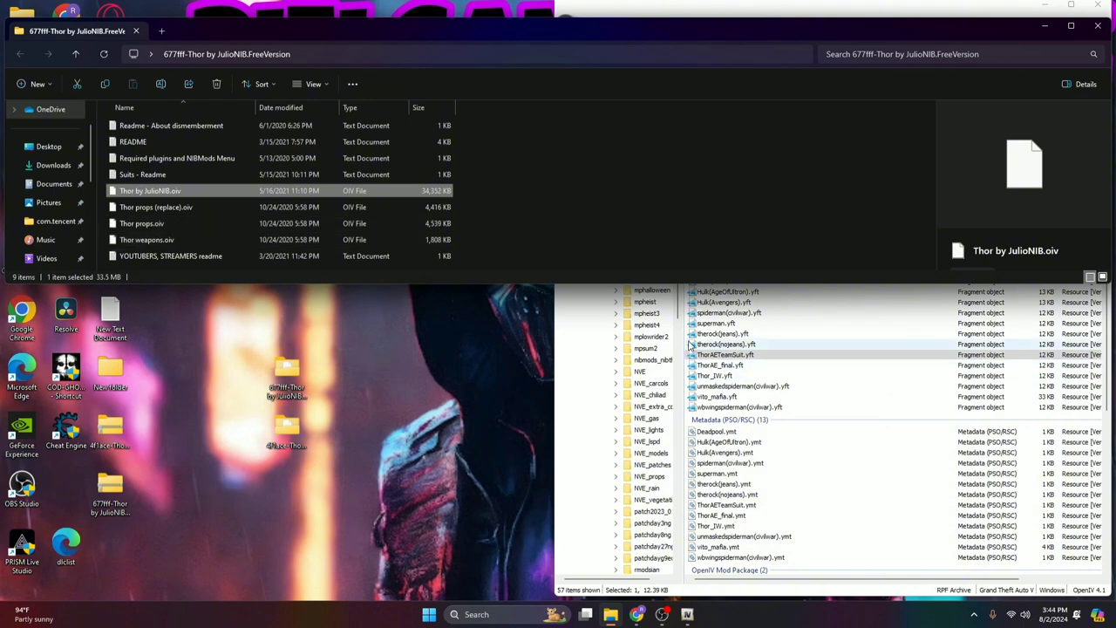
pyautogui.click(1098, 32)
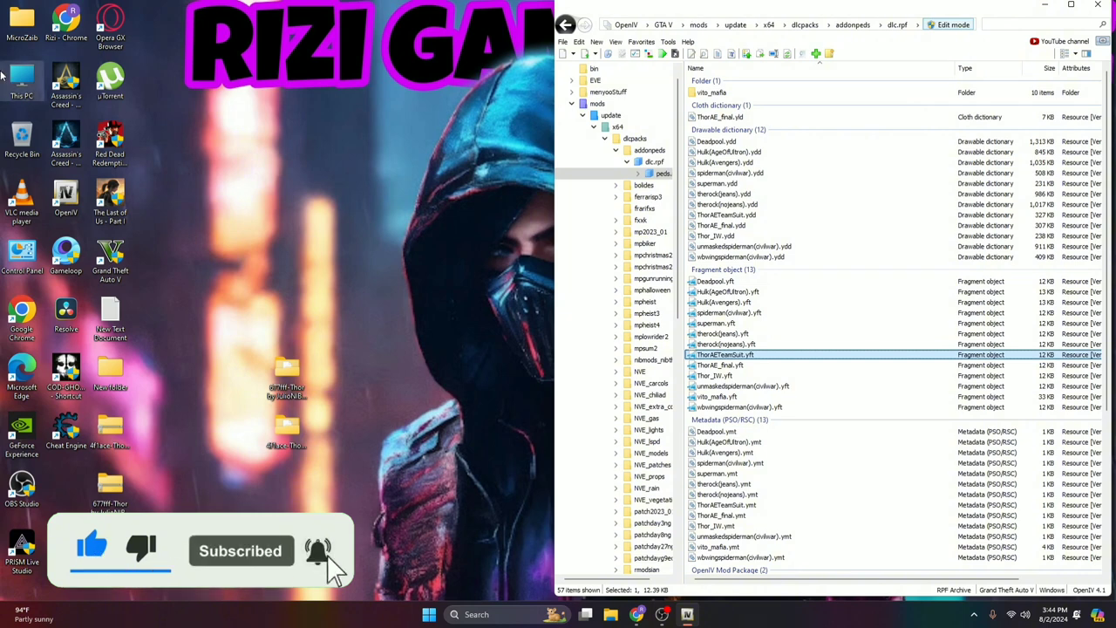
# Go to the Grand Theft Auto V folder in D:\Games and launch AddonPeds Editor.
pyautogui.doubleClick(24, 85)
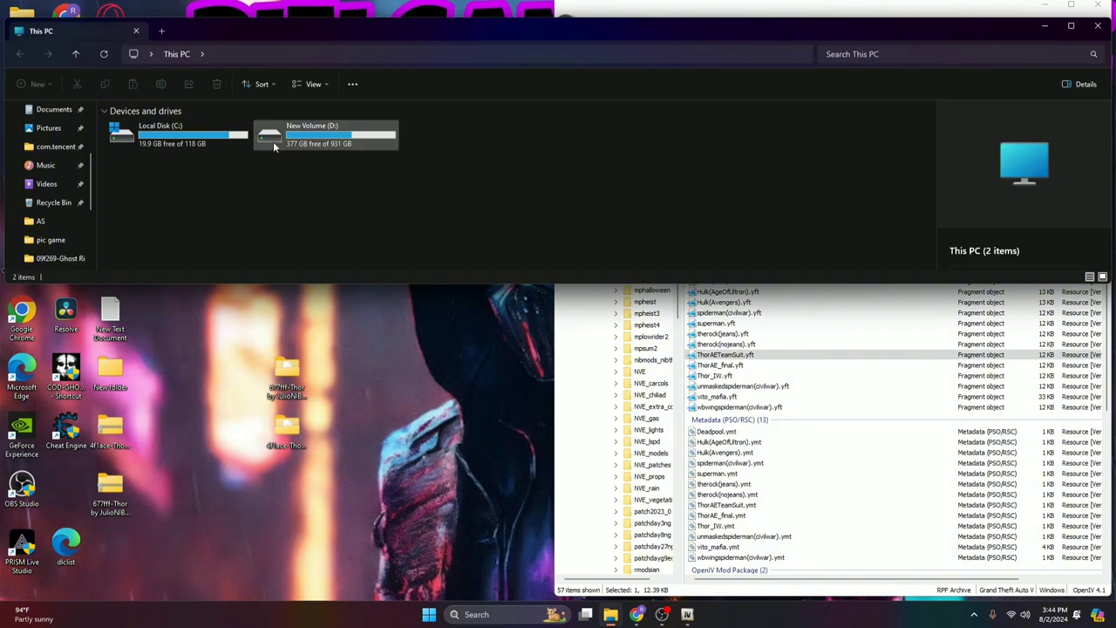
pyautogui.doubleClick(274, 143)
pyautogui.doubleClick(370, 161)
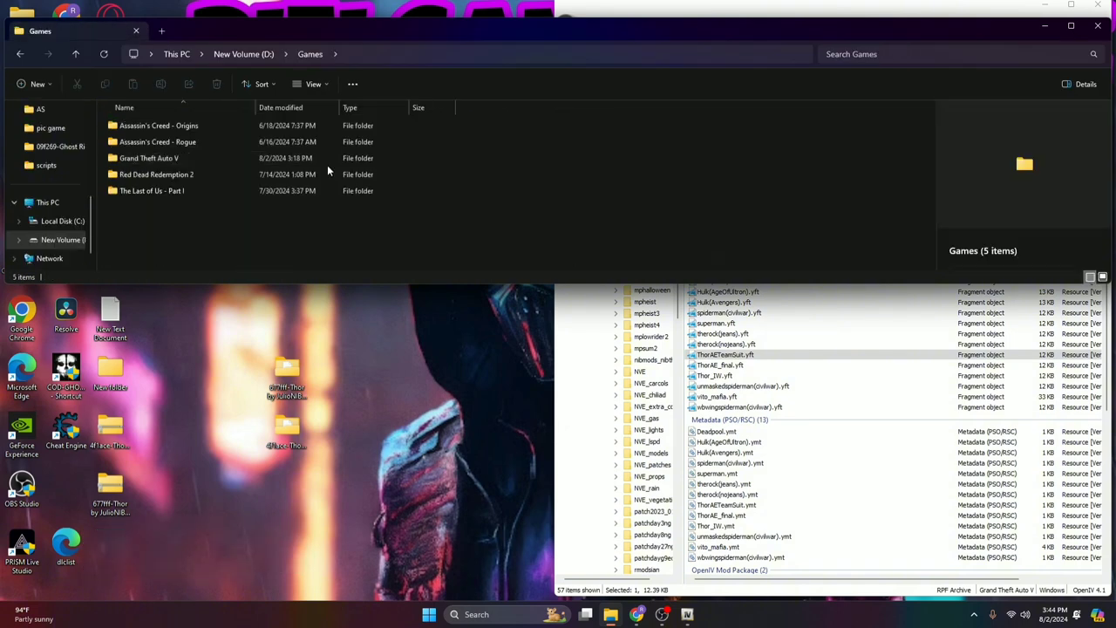
pyautogui.doubleClick(190, 162)
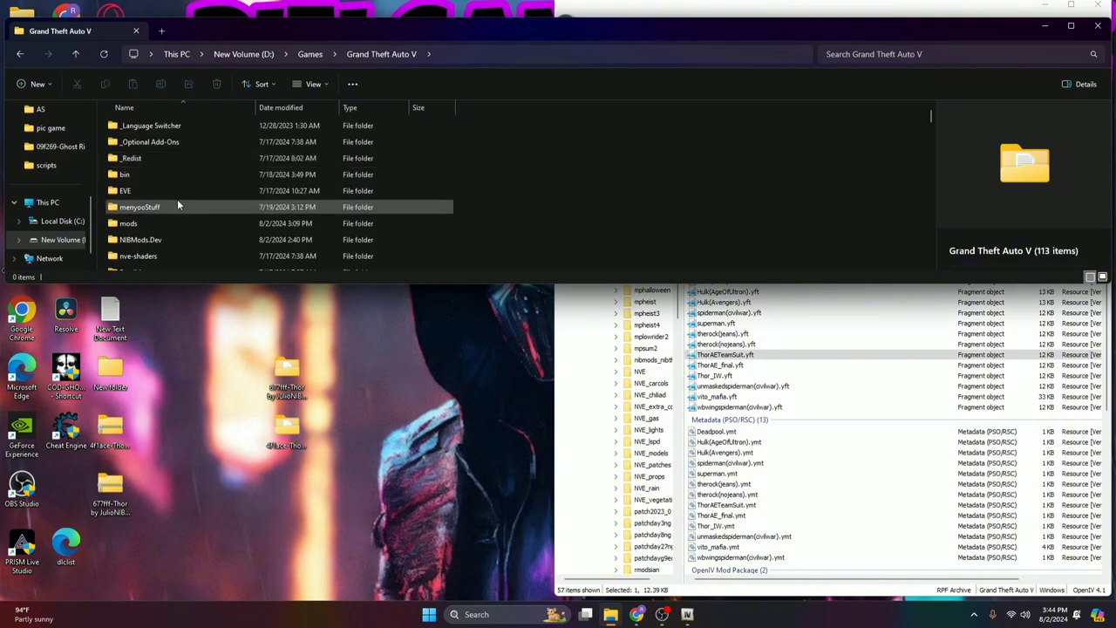
pyautogui.scroll(-3, 179, 202)
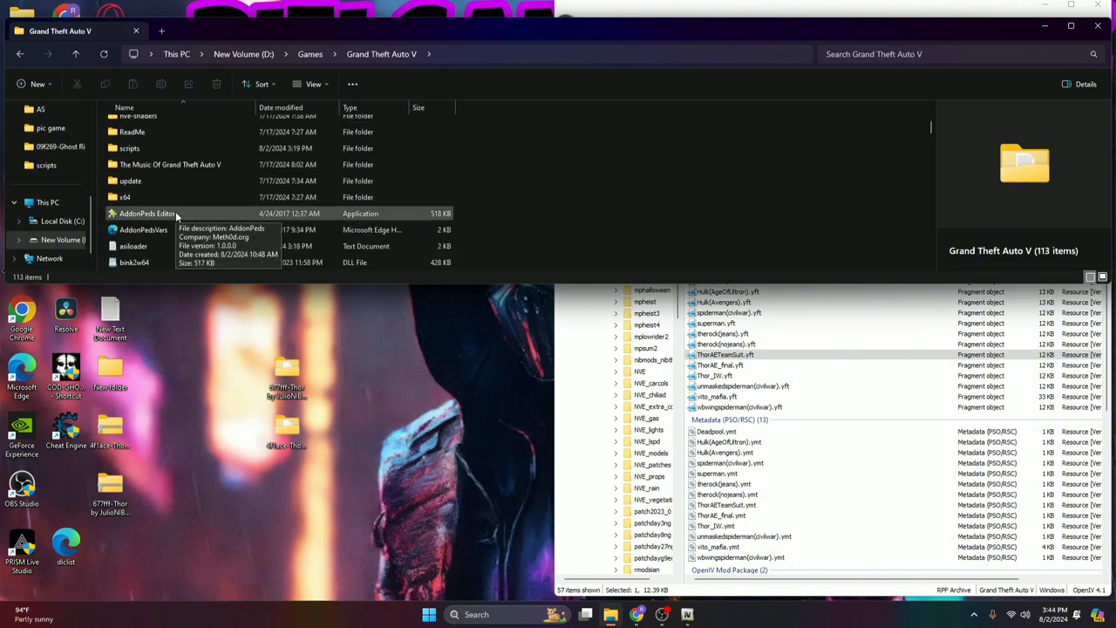
pyautogui.rightClick(176, 214)
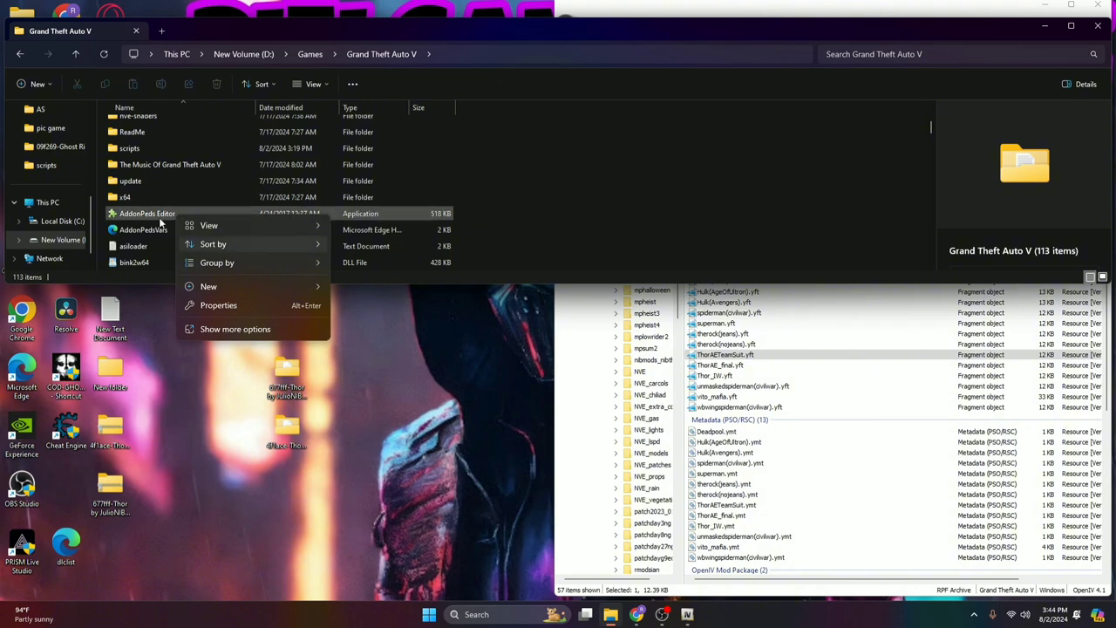
pyautogui.click(145, 213)
pyautogui.rightClick(143, 213)
pyautogui.click(203, 287)
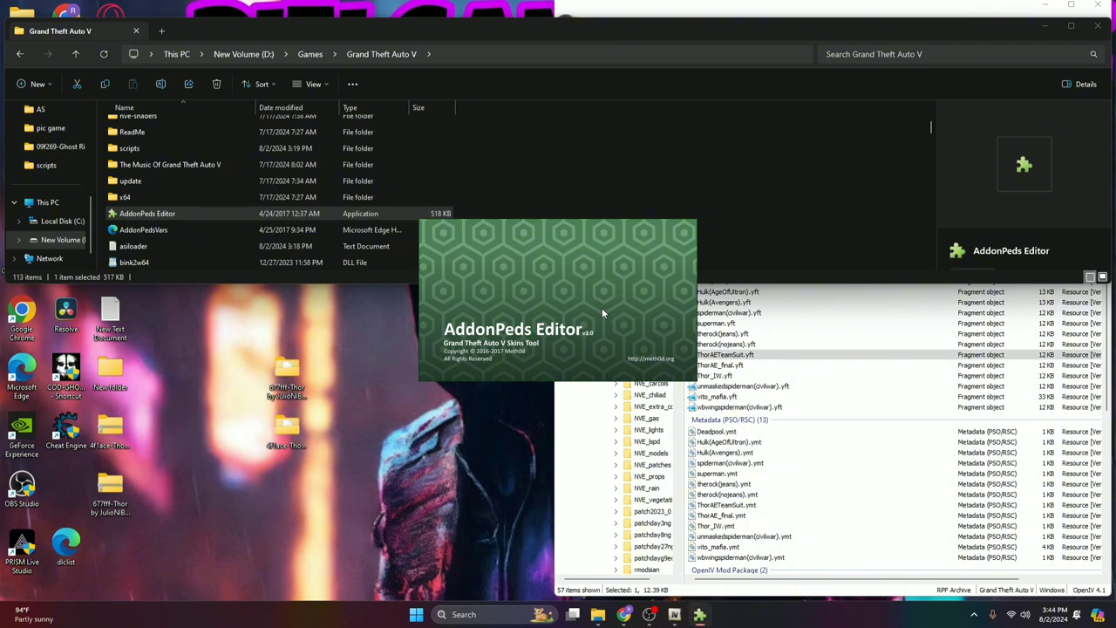
# Place AddonPeds Editor beside OpenIV and copy the Thor_IW model name from Thor_IW.yft in peds.rpf.
pyautogui.click(816, 363)
pyautogui.moveTo(497, 182); pyautogui.dragTo(279, 125)
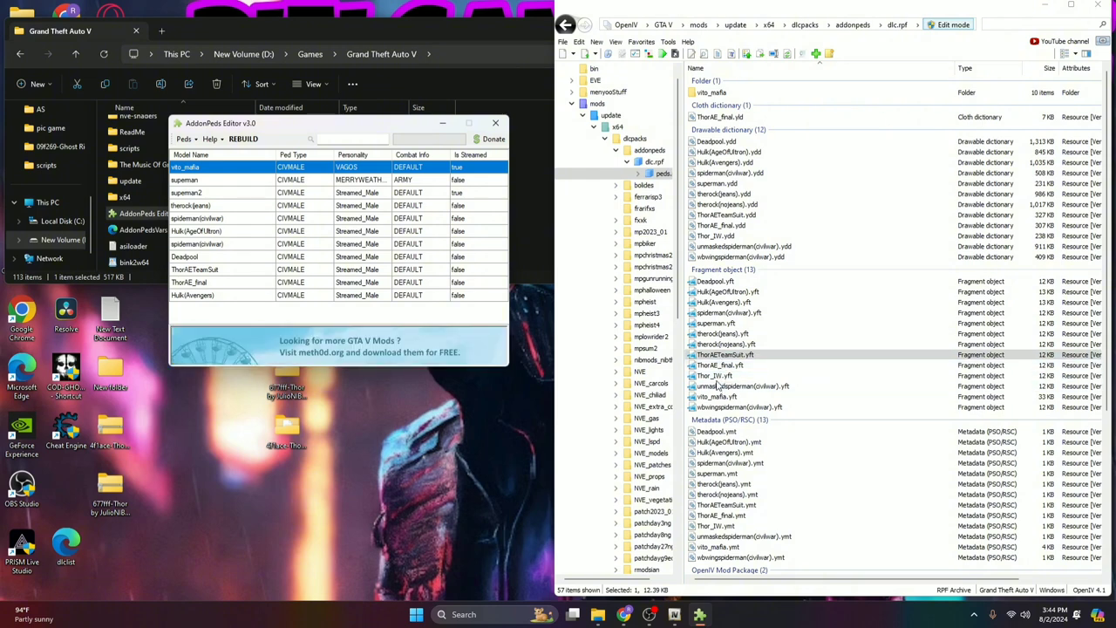
pyautogui.rightClick(729, 377)
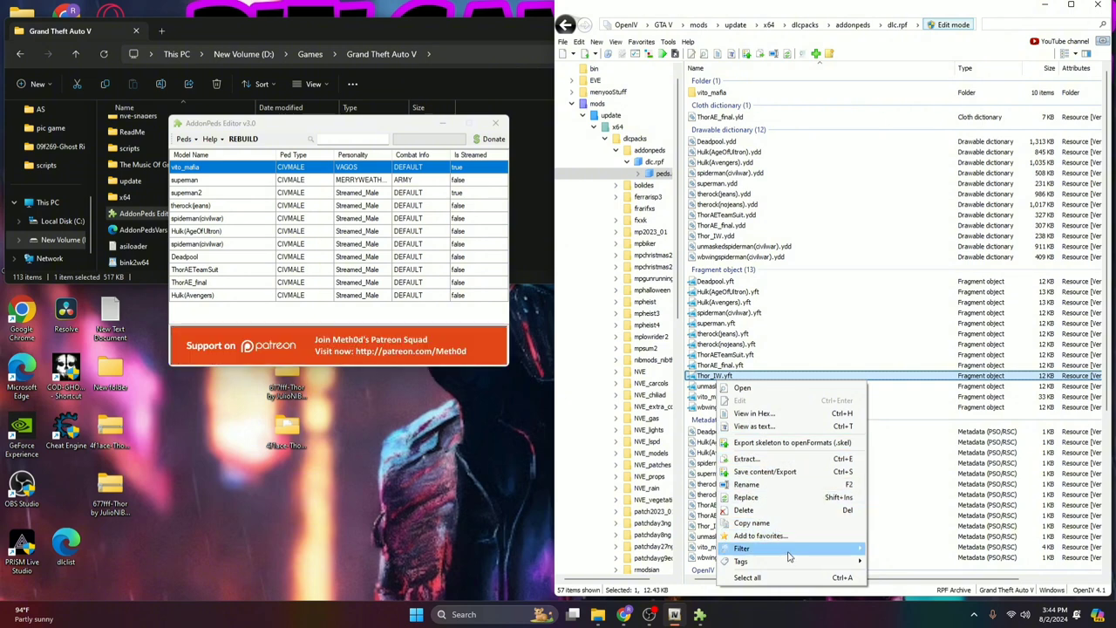
pyautogui.click(753, 486)
pyautogui.hotkey('ctrl', 'c')
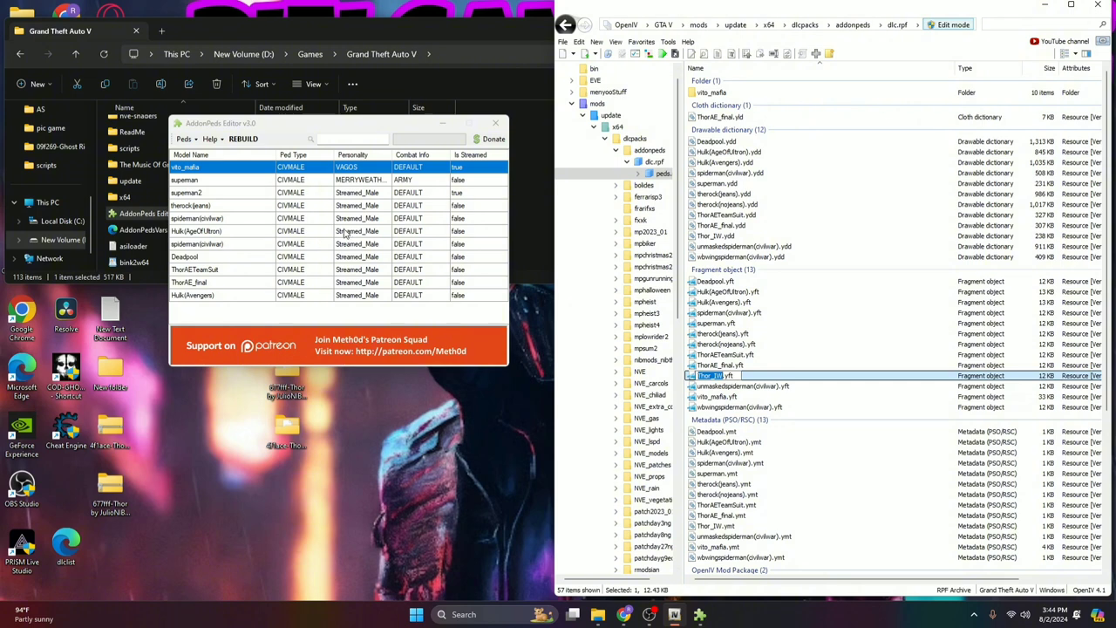
# Add a new ped in AddonPeds Editor with model name Thor_IW, ped type Male and Is Streamed set to false.
pyautogui.click(185, 141)
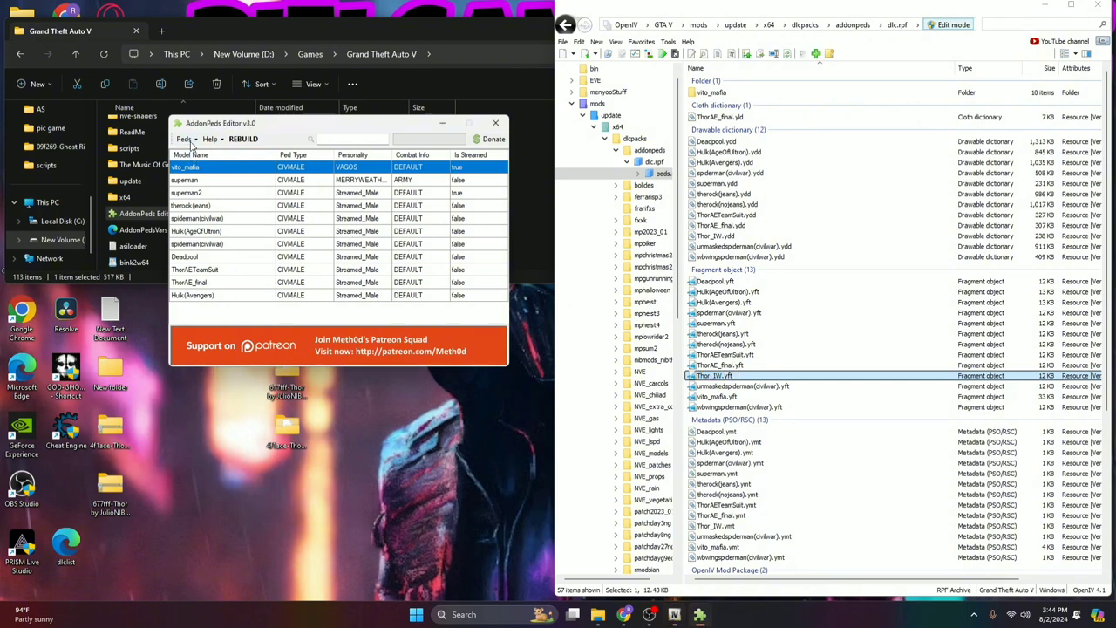
pyautogui.click(184, 140)
pyautogui.click(200, 153)
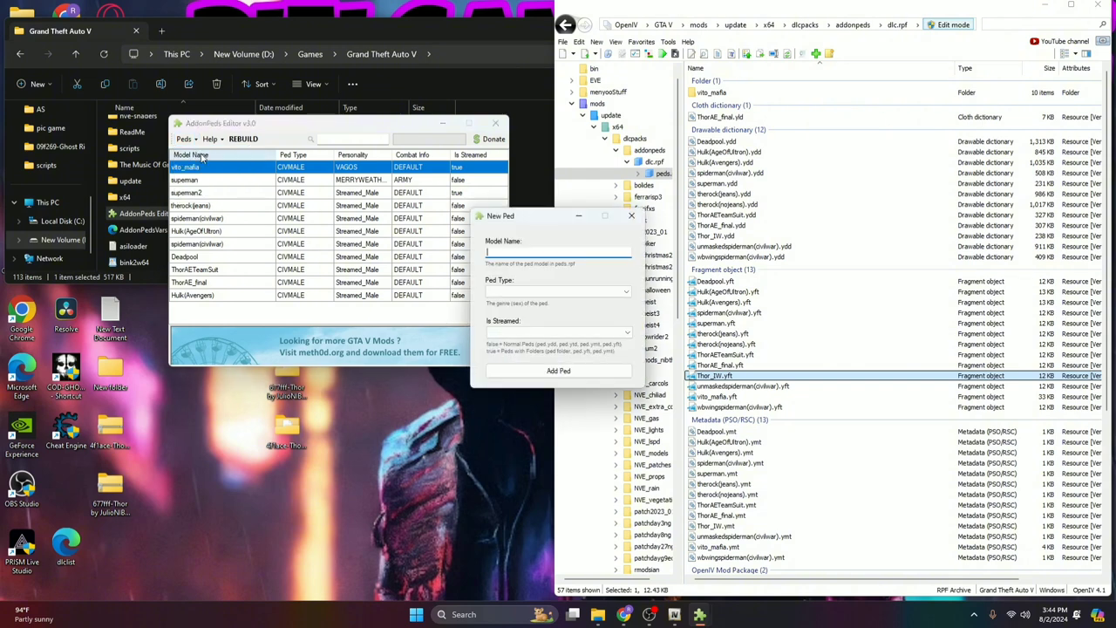
pyautogui.hotkey('ctrl', 'v')
pyautogui.click(507, 295)
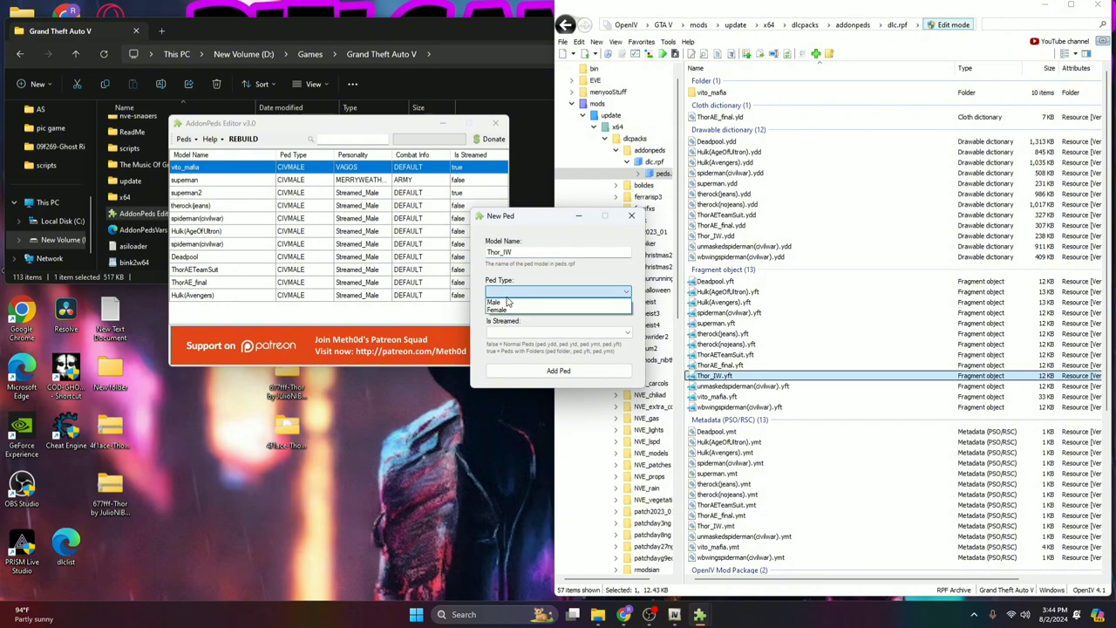
pyautogui.click(506, 303)
pyautogui.click(519, 333)
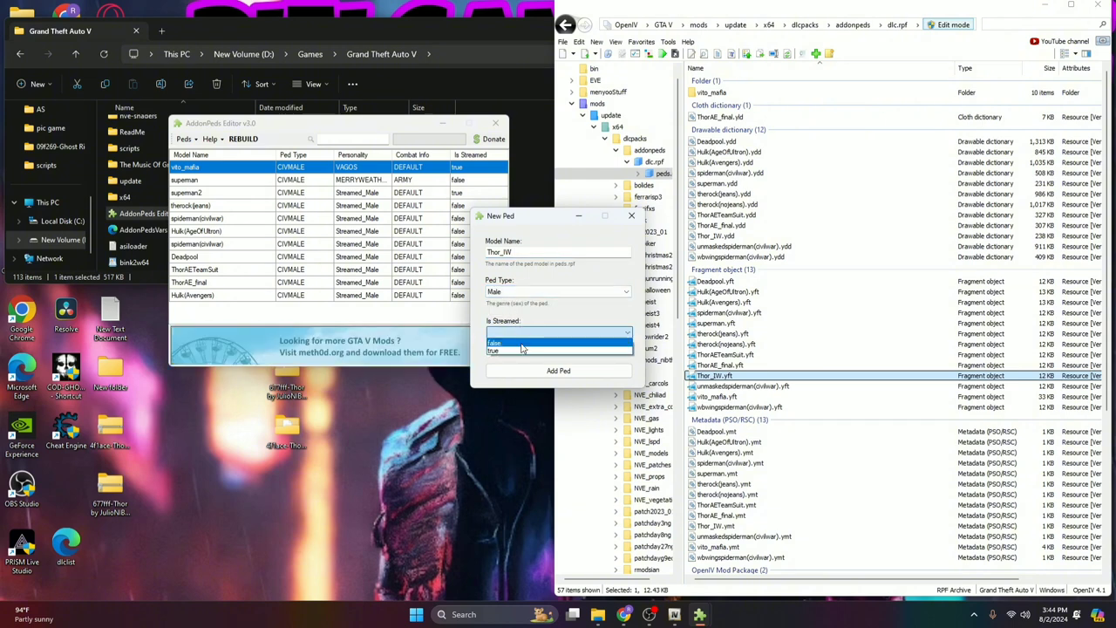
pyautogui.click(521, 346)
pyautogui.click(562, 370)
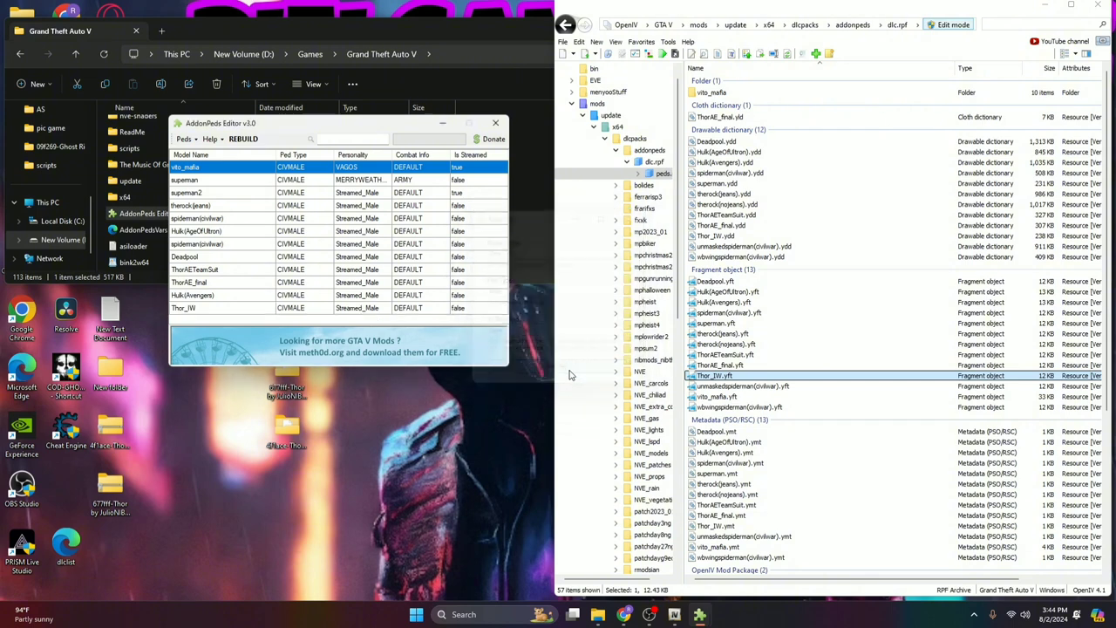
# Rebuild the addon peds list in AddonPeds Editor and select ThorAE_final.yft in OpenIV.
pyautogui.click(237, 141)
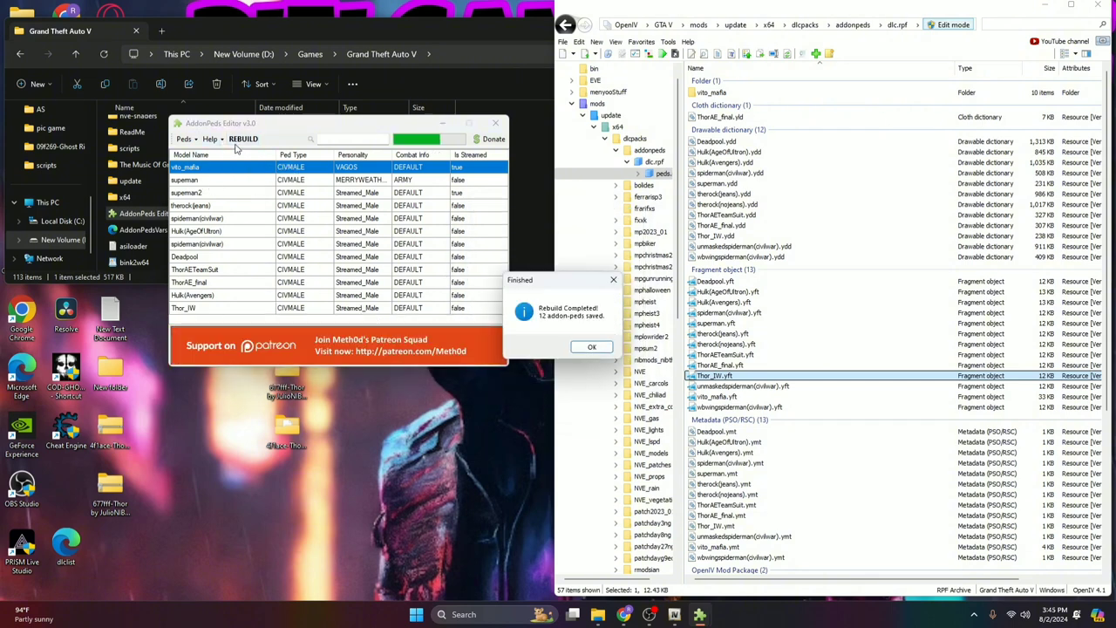
pyautogui.click(591, 350)
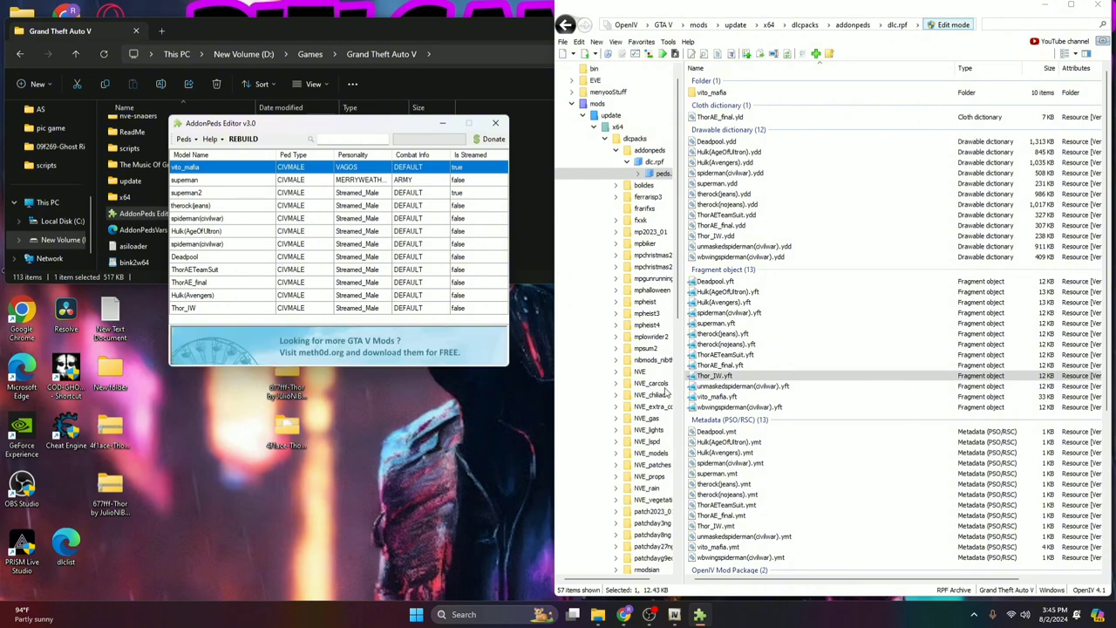
pyautogui.click(720, 364)
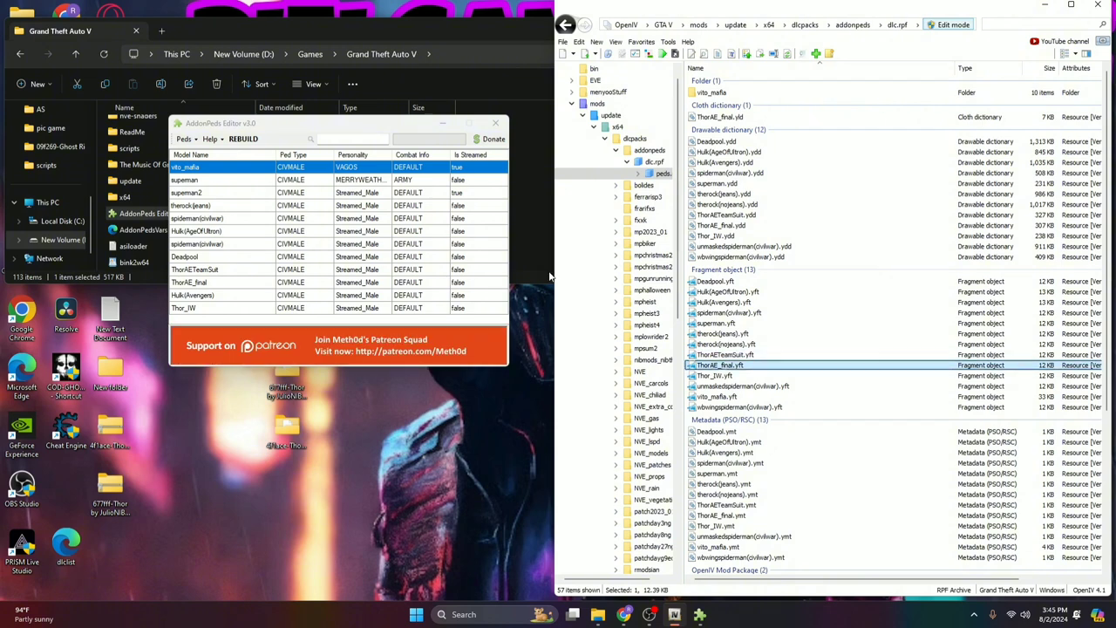
# Close AddonPeds Editor, OpenIV and the Grand Theft Auto V folder window to clear the desktop.
pyautogui.click(493, 124)
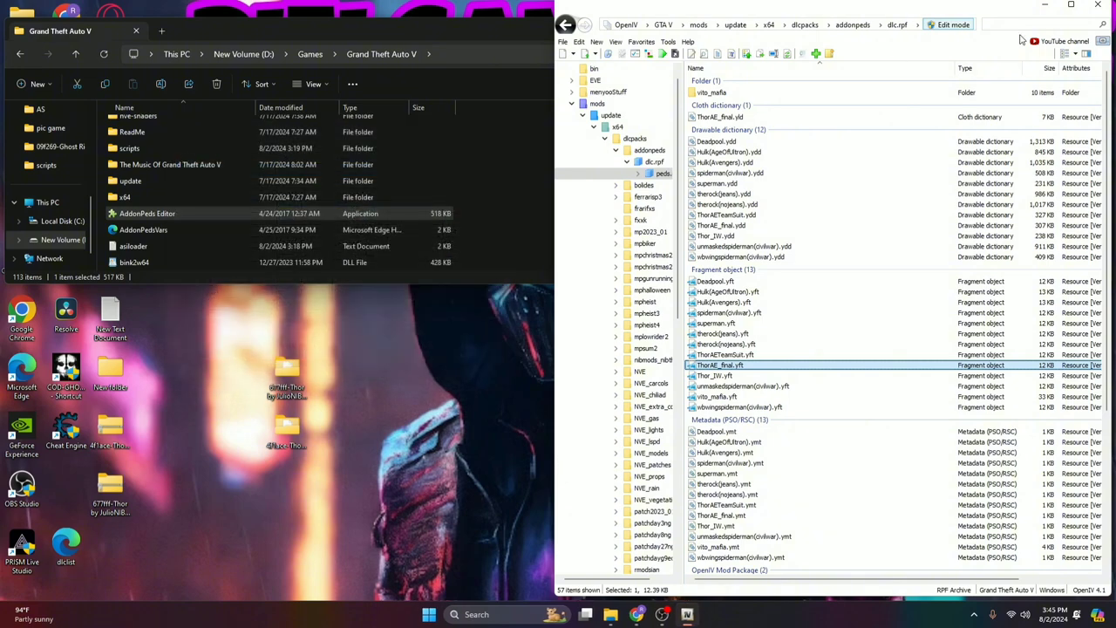
pyautogui.click(1097, 9)
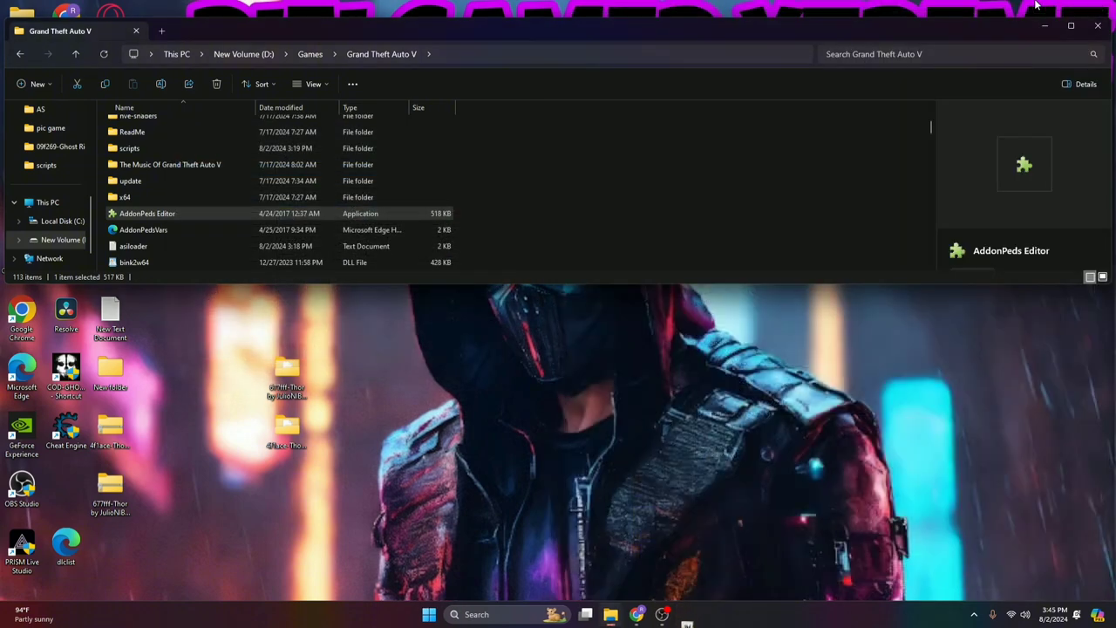
pyautogui.click(1098, 26)
pyautogui.rightClick(285, 154)
pyautogui.click(301, 198)
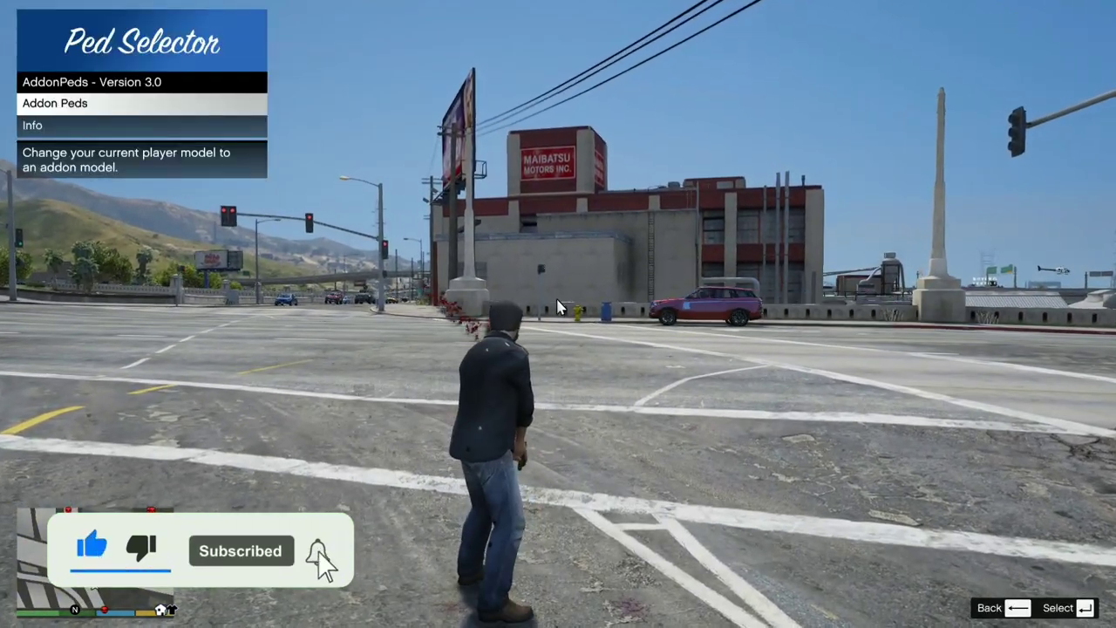
# Switch to Grand Theft Auto V, change the player model to the addon ped Thor_IW and close the Ped Selector.
pyautogui.press('Return')
pyautogui.press('Down')
pyautogui.press('Down')
pyautogui.press('Down')
pyautogui.press('Down')
pyautogui.press('Down')
pyautogui.press('Down')
pyautogui.press('Down')
pyautogui.press('Down')
pyautogui.press('Down')
pyautogui.press('Down')
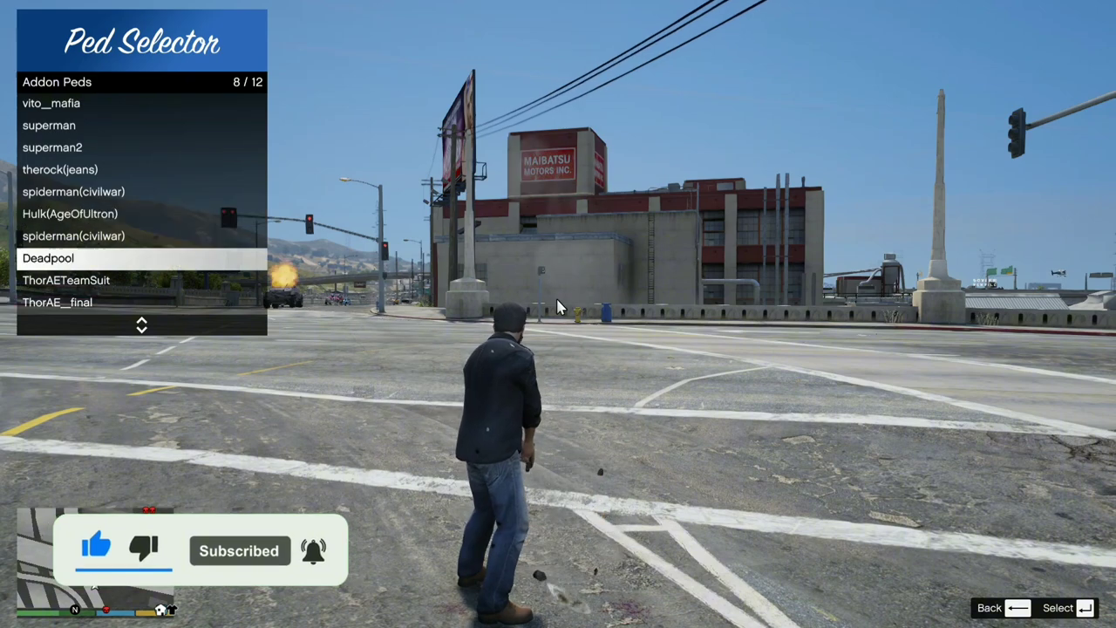
pyautogui.press('Down')
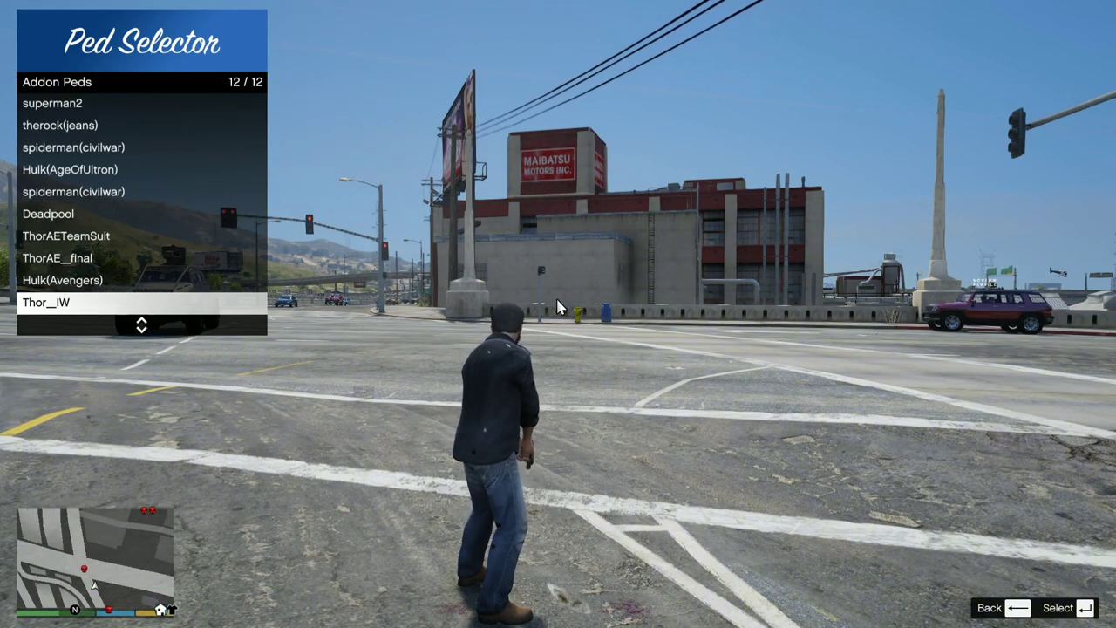
pyautogui.press('Return')
pyautogui.press('d')
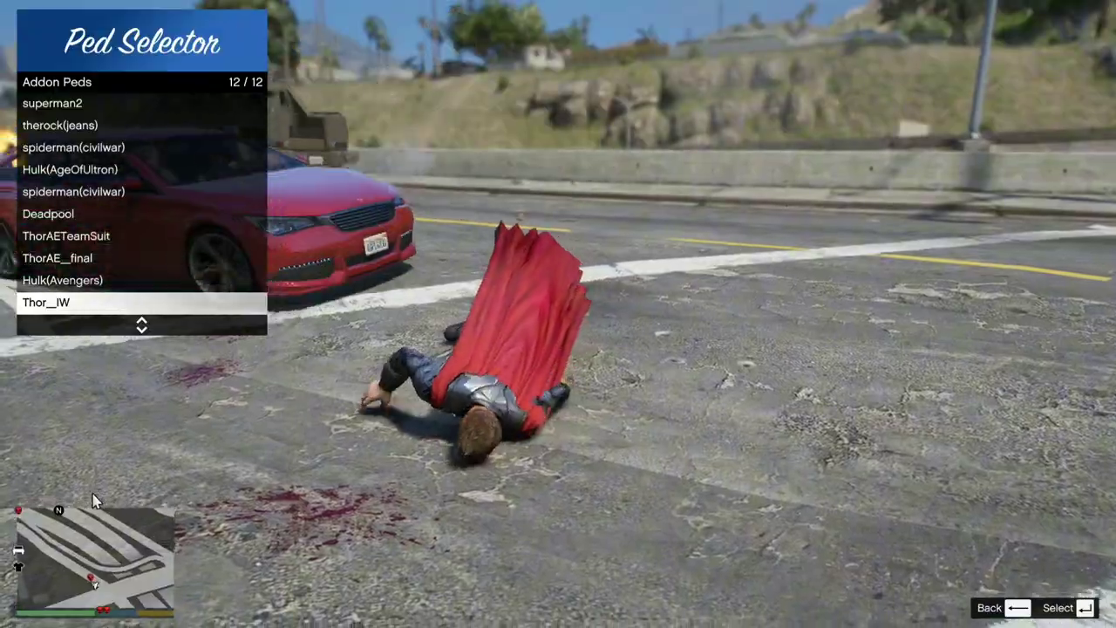
pyautogui.press('BackSpace')
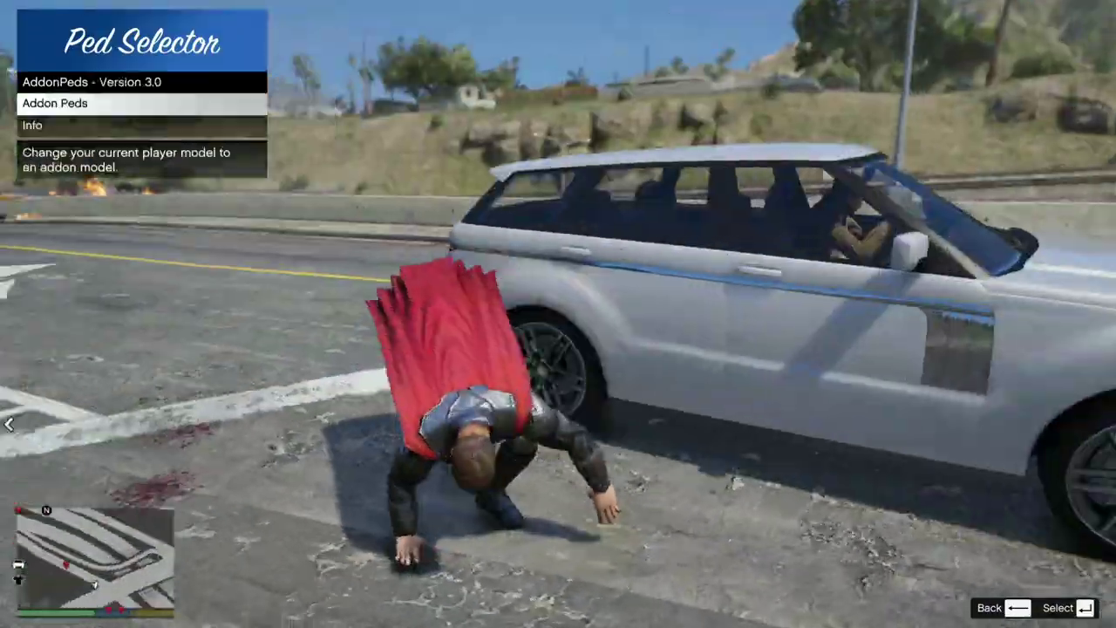
pyautogui.press('BackSpace')
# Walk the Thor_IW character along the road and turn him to inspect the model and cape.
pyautogui.press('w')
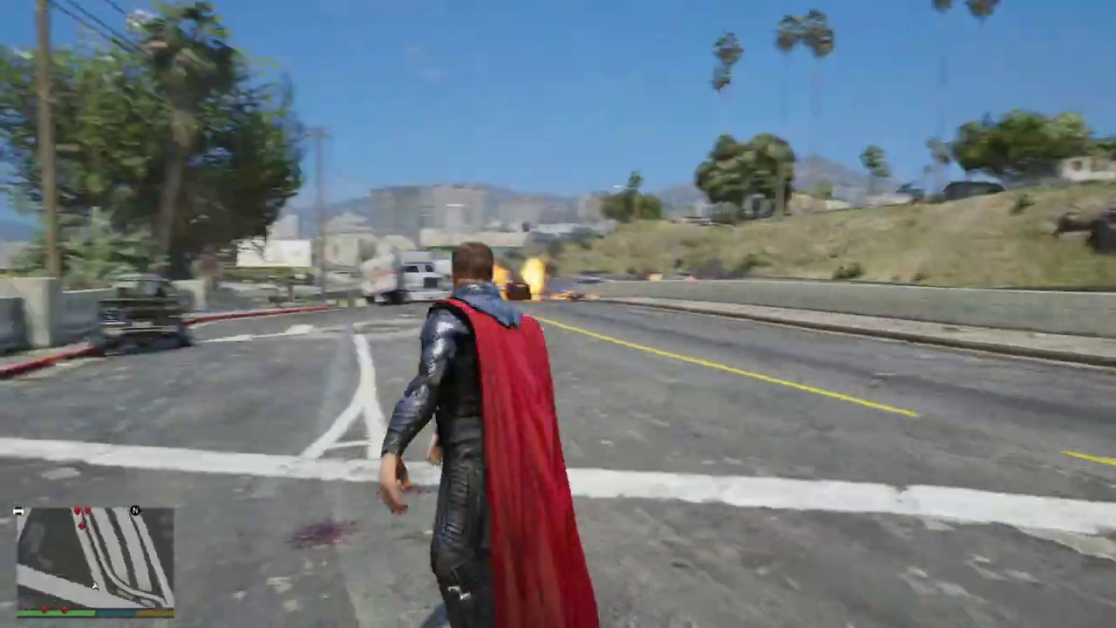
pyautogui.press('w')
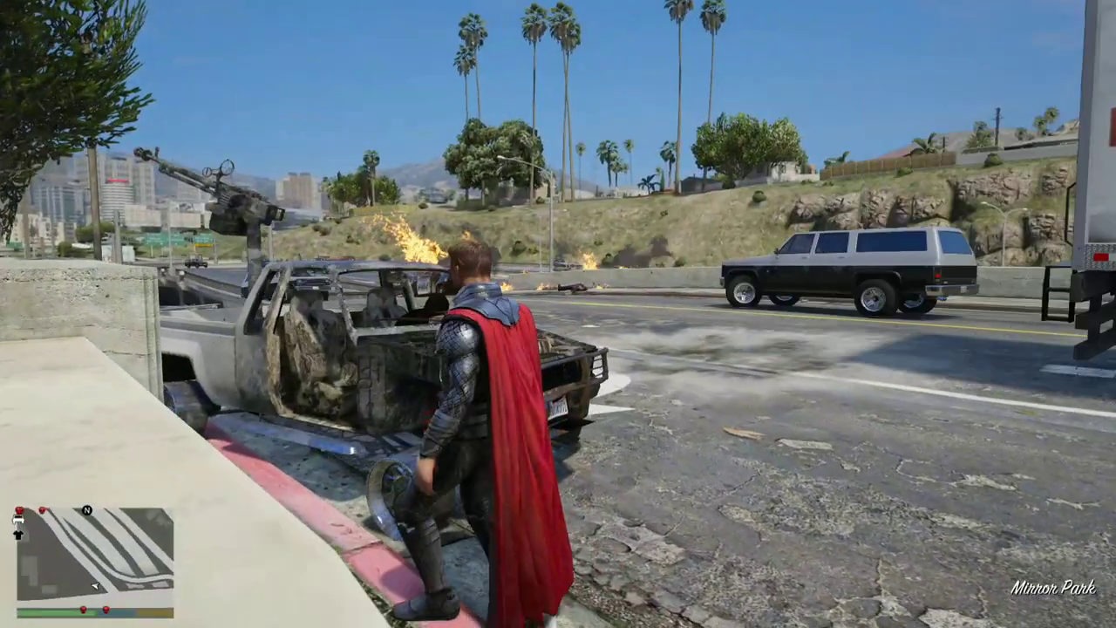
pyautogui.press('s')
pyautogui.press('d')
# Change the player model to the addon ped ThorAE_final and close the Ped Selector.
pyautogui.press('F7')
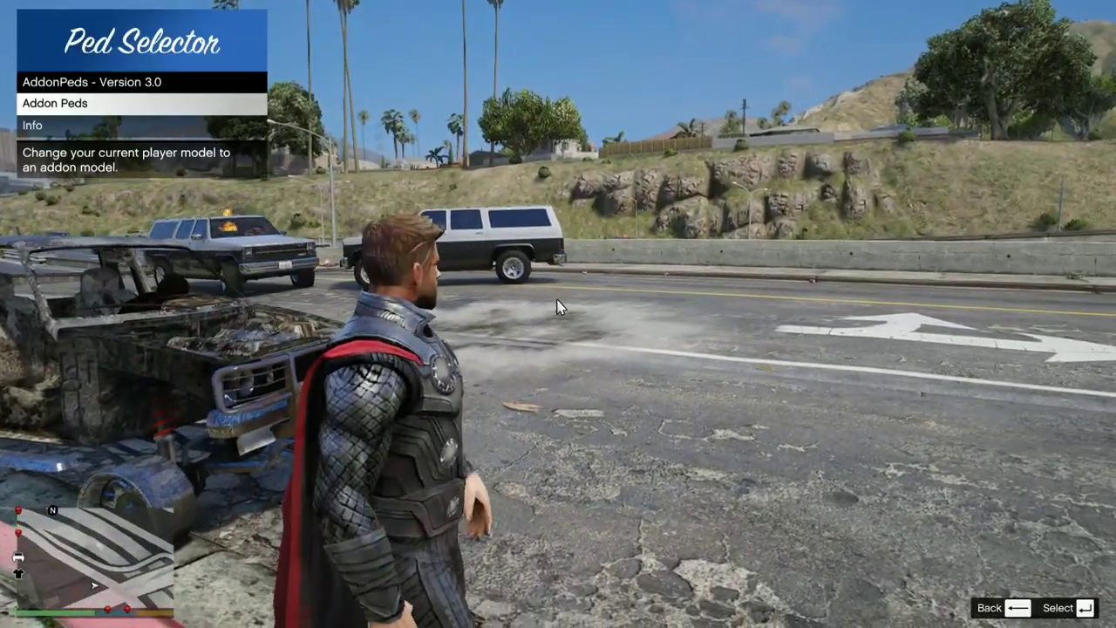
pyautogui.press('Return')
pyautogui.press('Up')
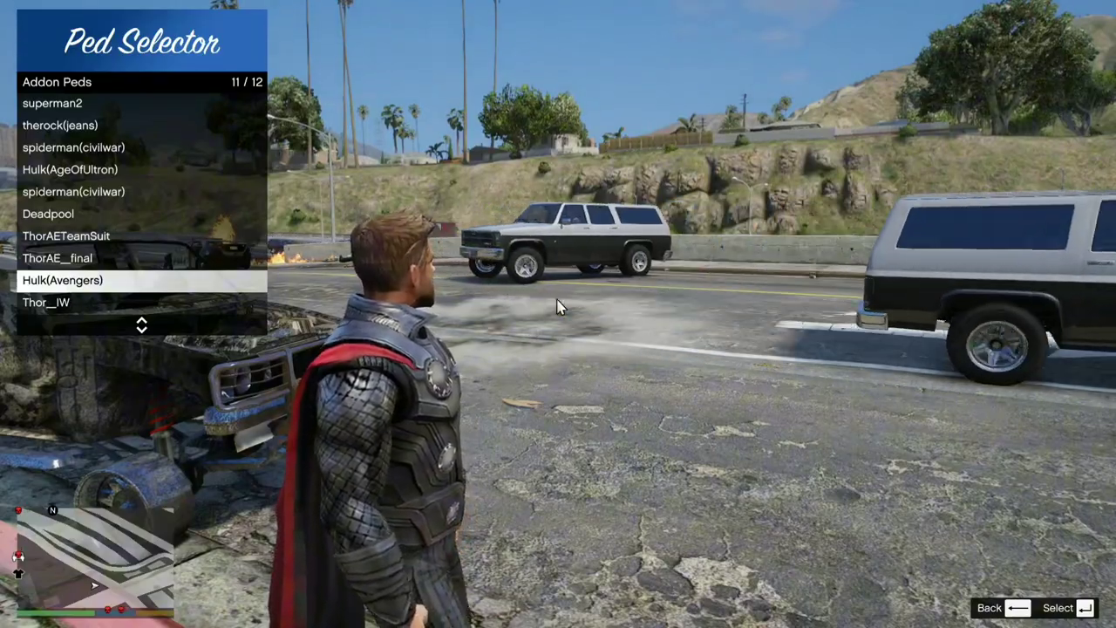
pyautogui.press('Up')
pyautogui.press('Return')
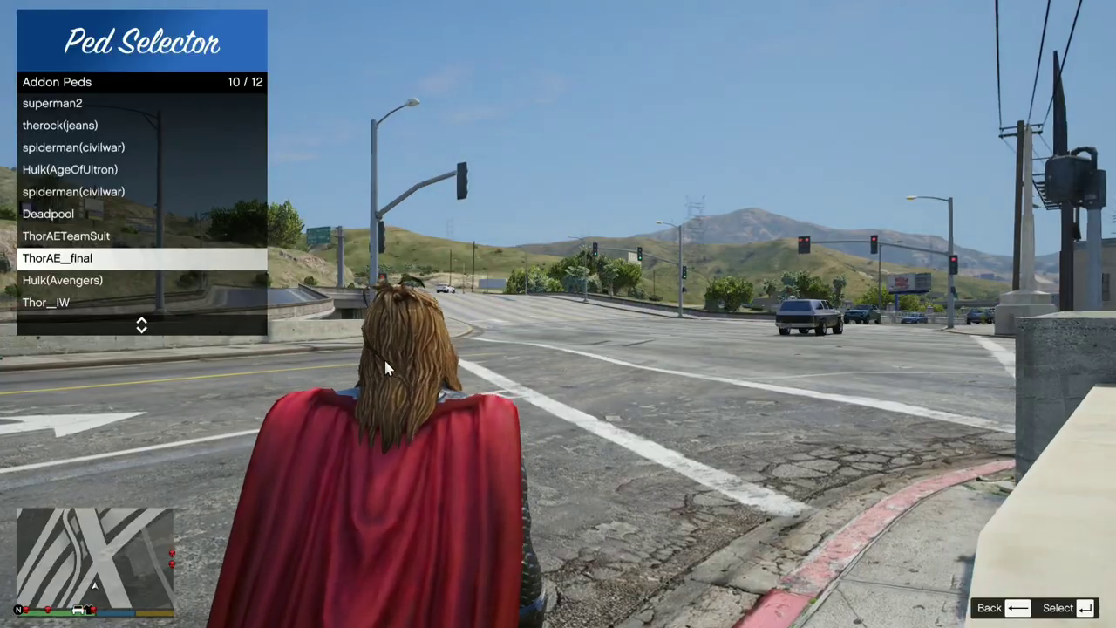
pyautogui.press('d')
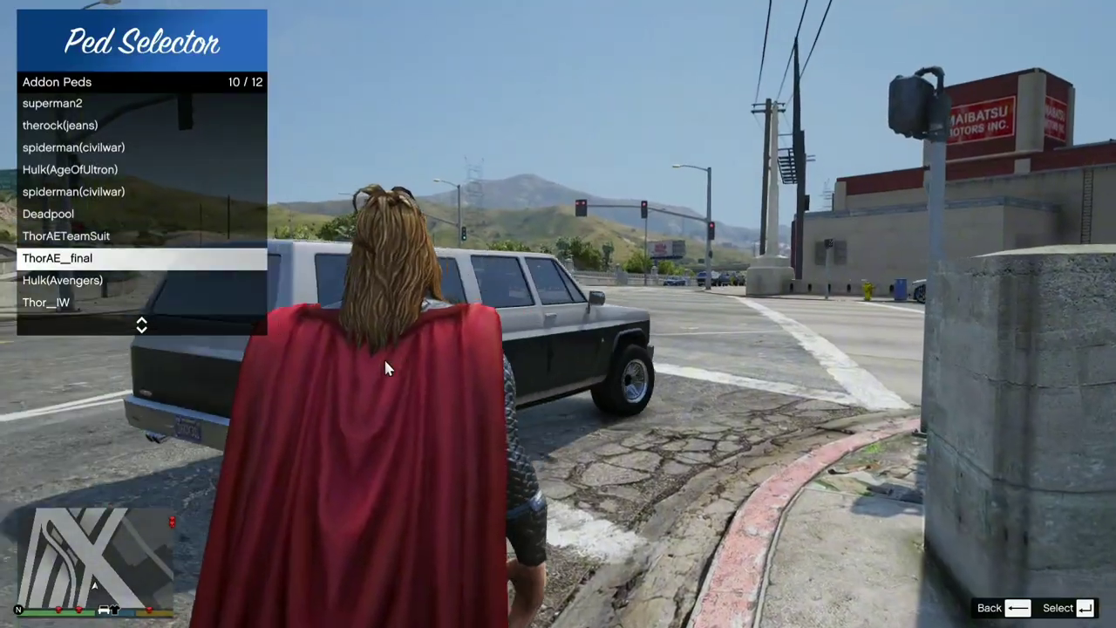
pyautogui.press('BackSpace')
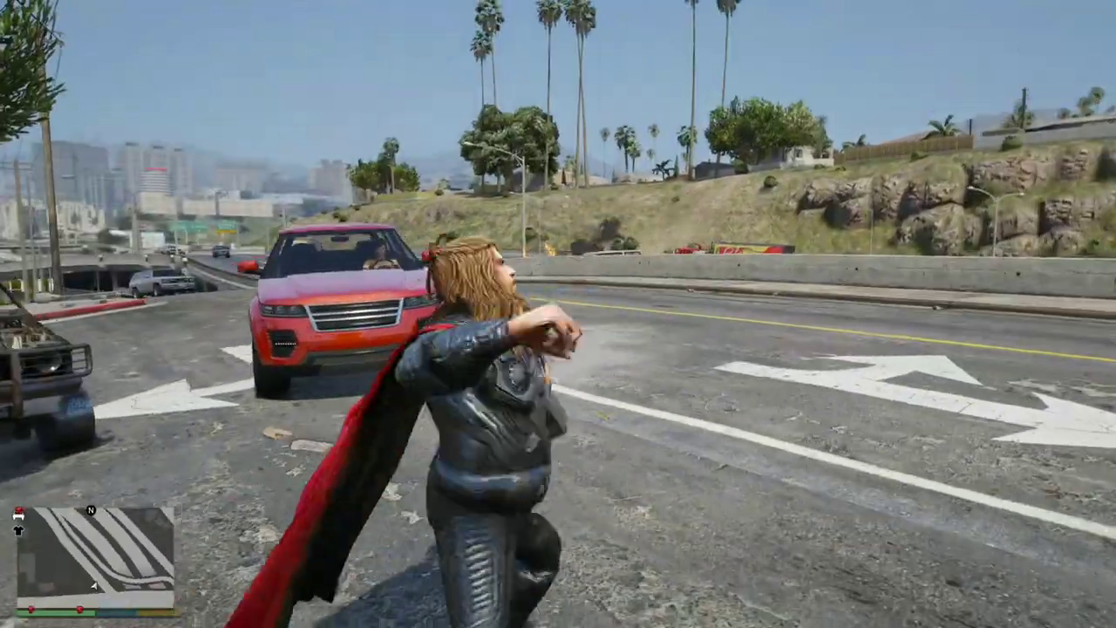
# Activate the Thor powers through the Suits option of Thor by JulioNIB in the NIBMods Menu.
pyautogui.press('w')
pyautogui.press('w')
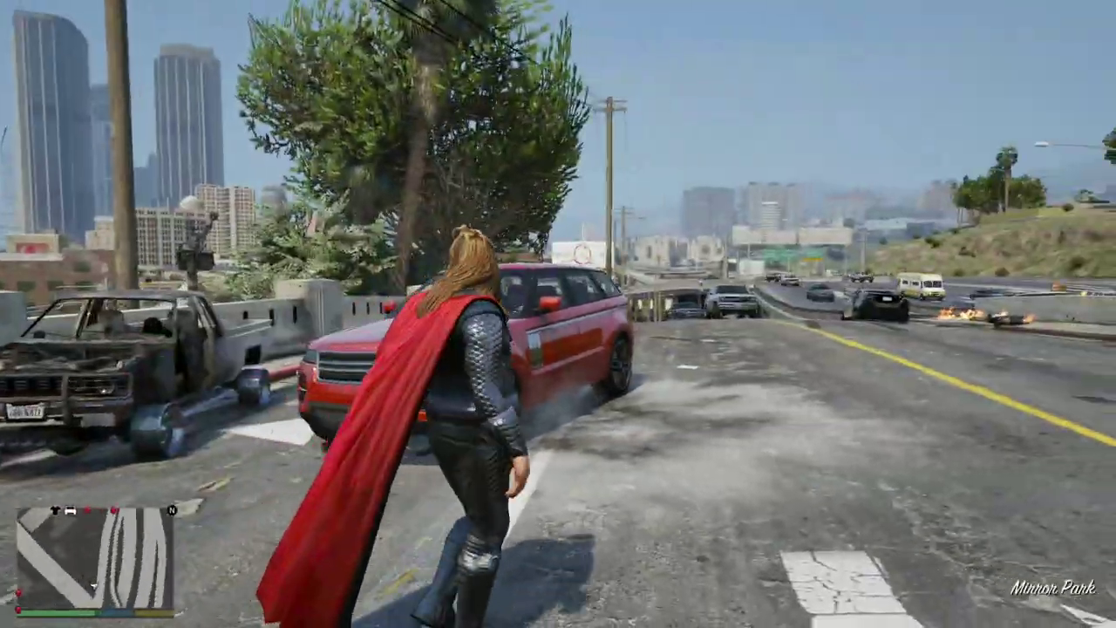
pyautogui.hotkey('ctrl', 'n')
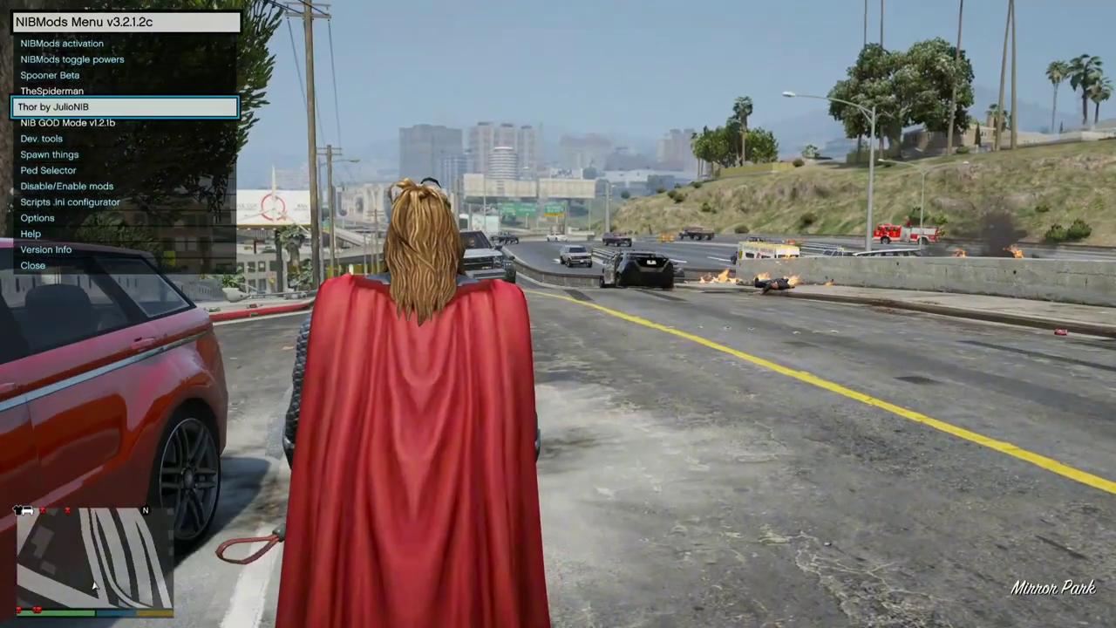
pyautogui.press('w')
pyautogui.press('Return')
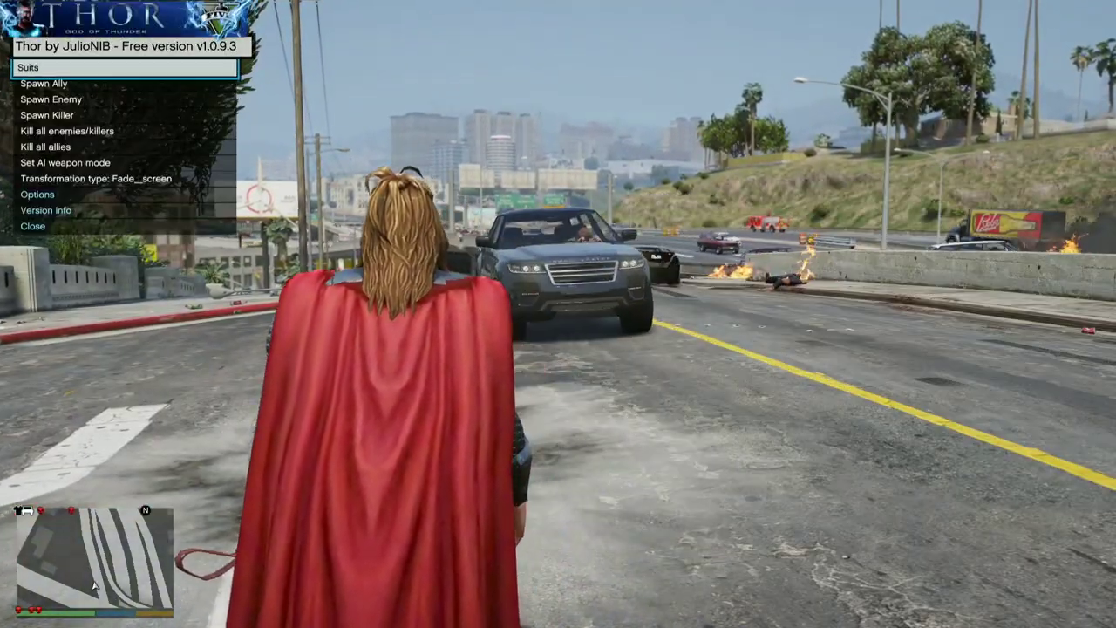
pyautogui.press('Return')
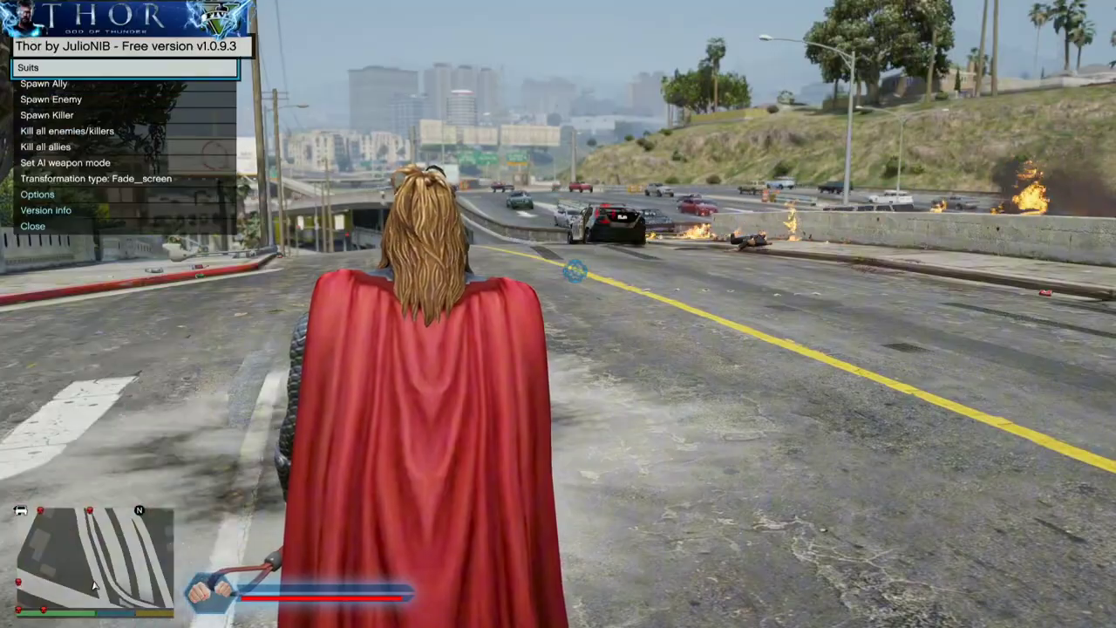
# Run Thor through the intersection and down the road, striking the SUV to test his melee powers.
pyautogui.press('w')
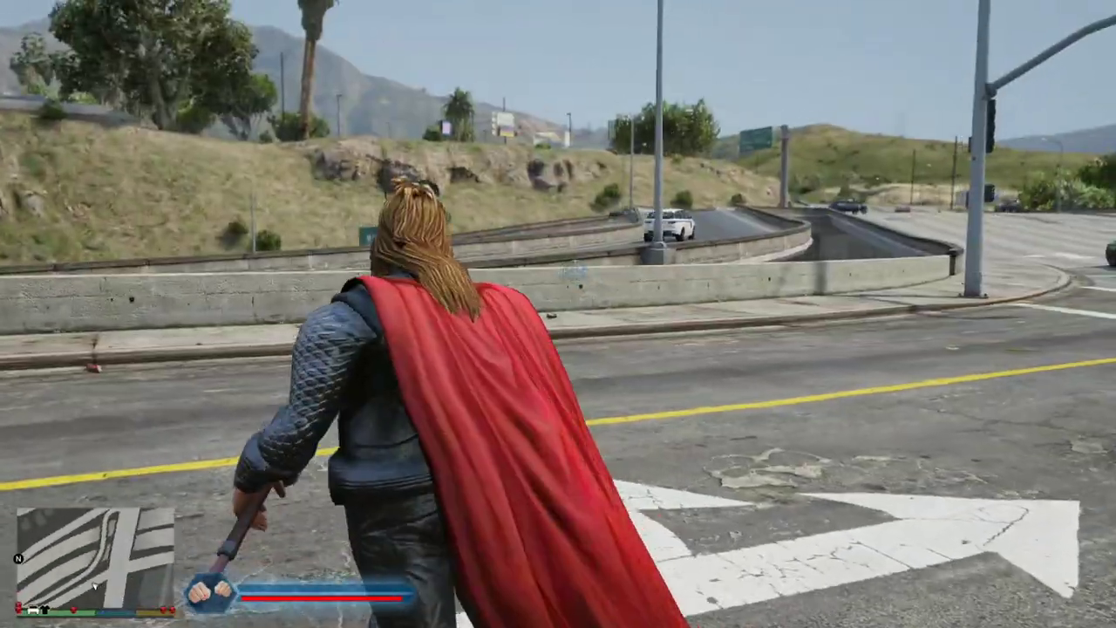
pyautogui.press('w')
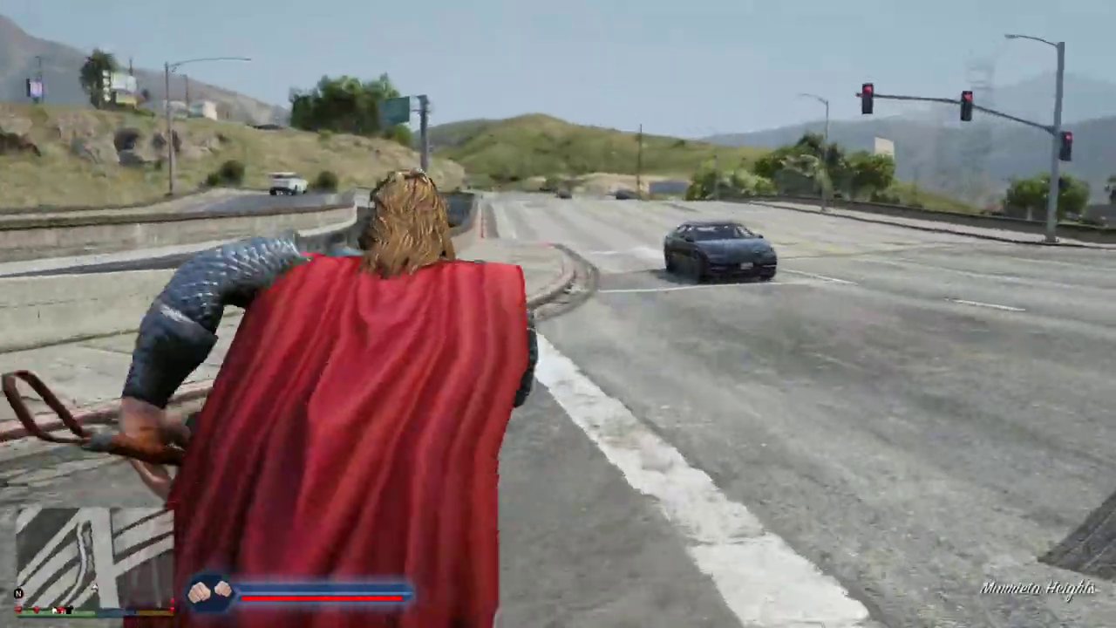
pyautogui.press('w')
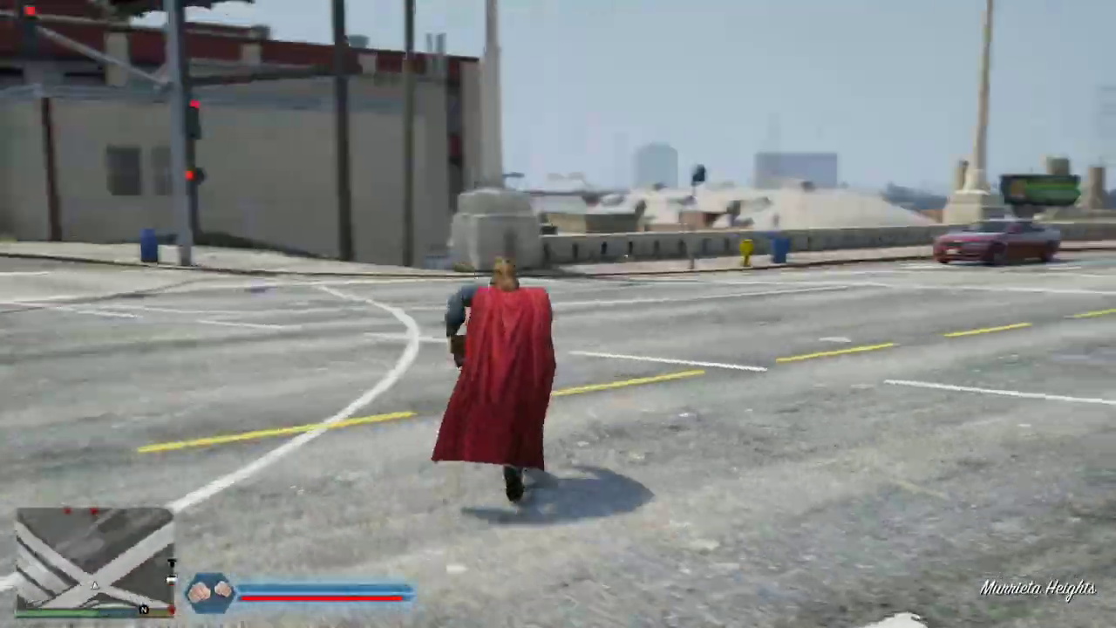
pyautogui.press('w')
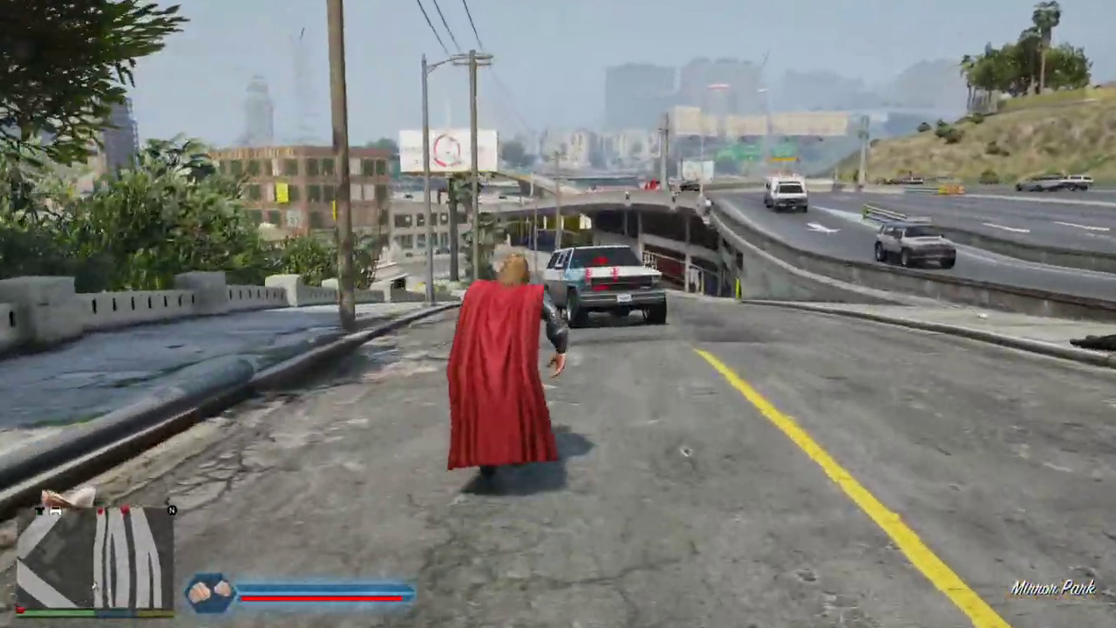
pyautogui.press('w')
pyautogui.press('w')
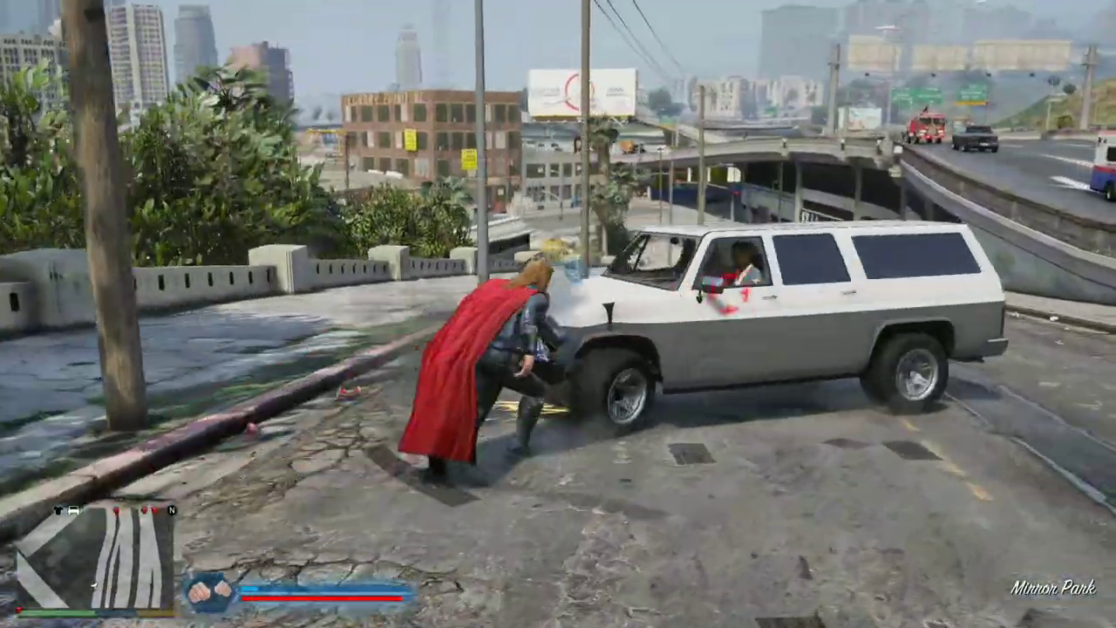
pyautogui.press('w')
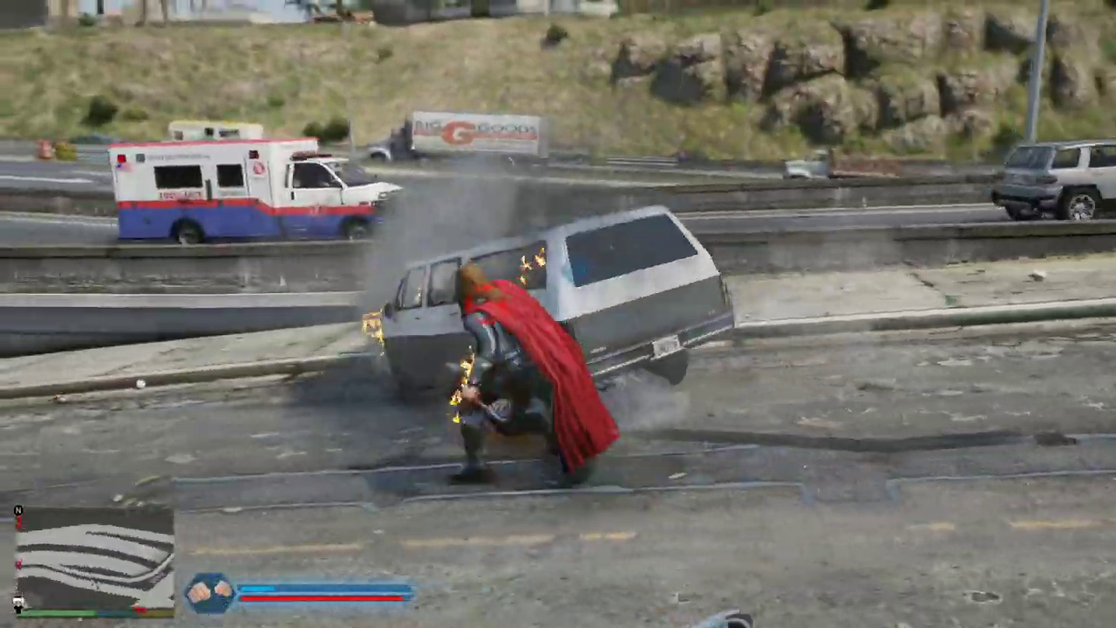
# Leap Thor over to the freeway and attack the vehicles beneath the overpass to test his powers.
pyautogui.press('w')
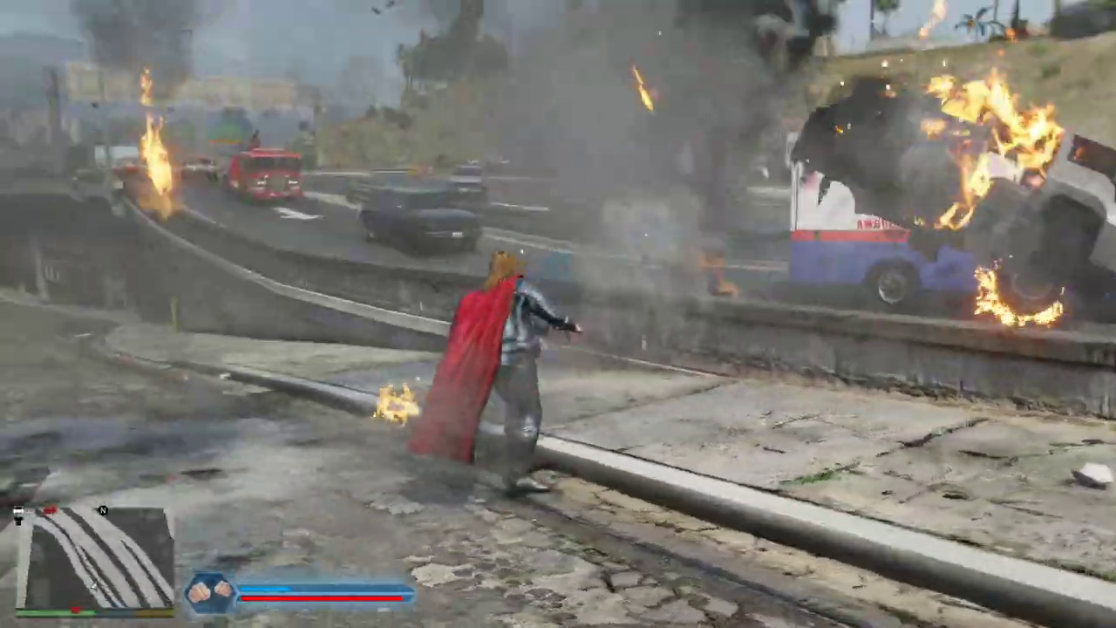
pyautogui.press('w')
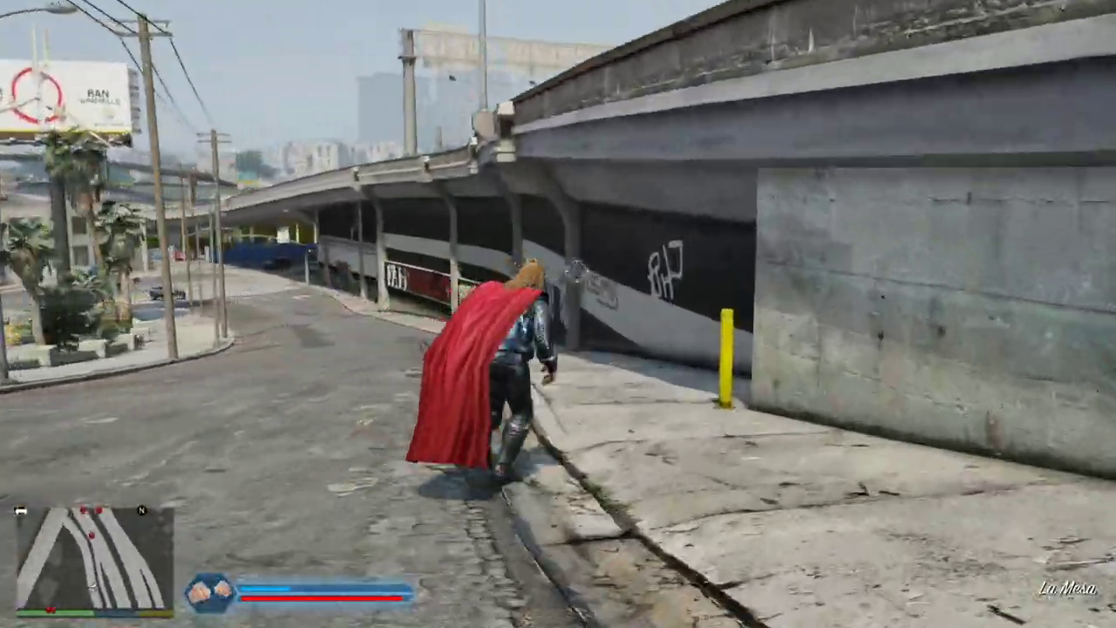
pyautogui.press('w')
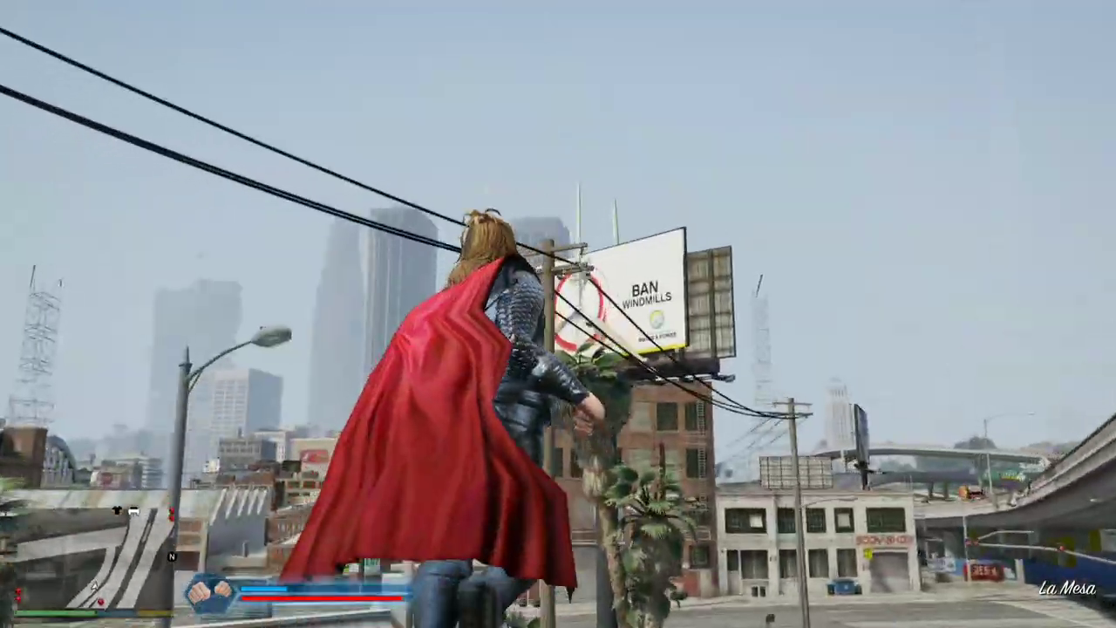
pyautogui.press('w')
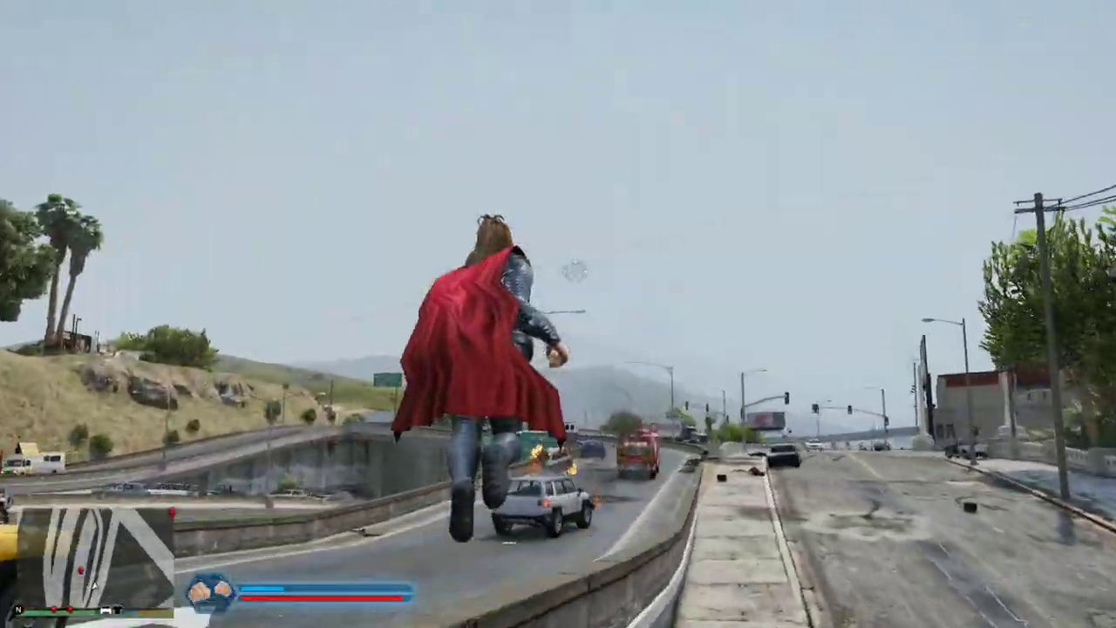
pyautogui.press('w')
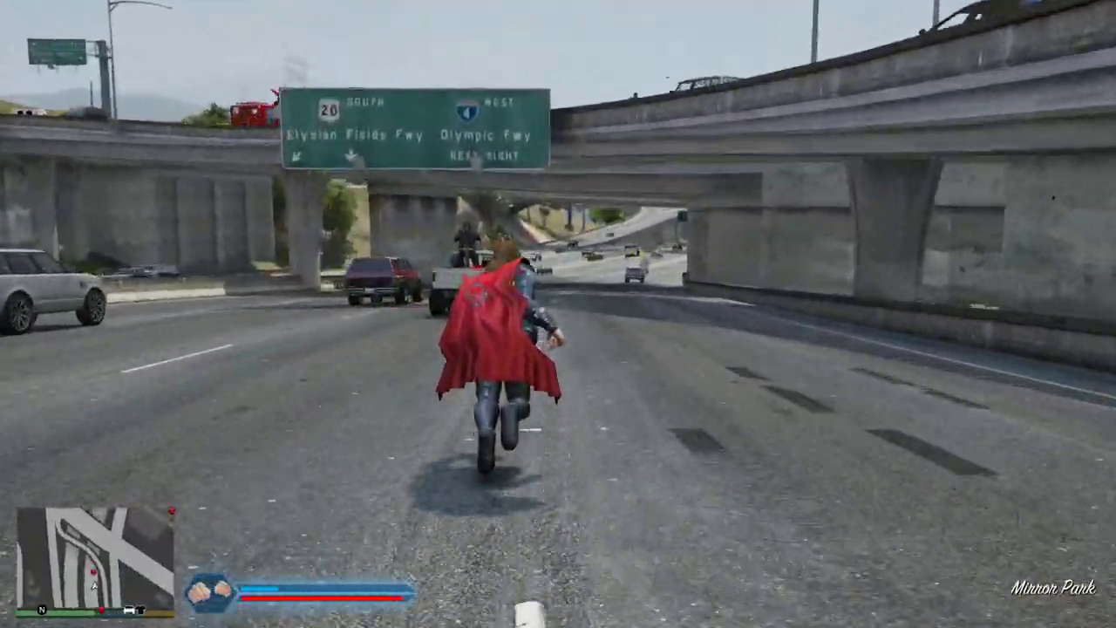
pyautogui.press('w')
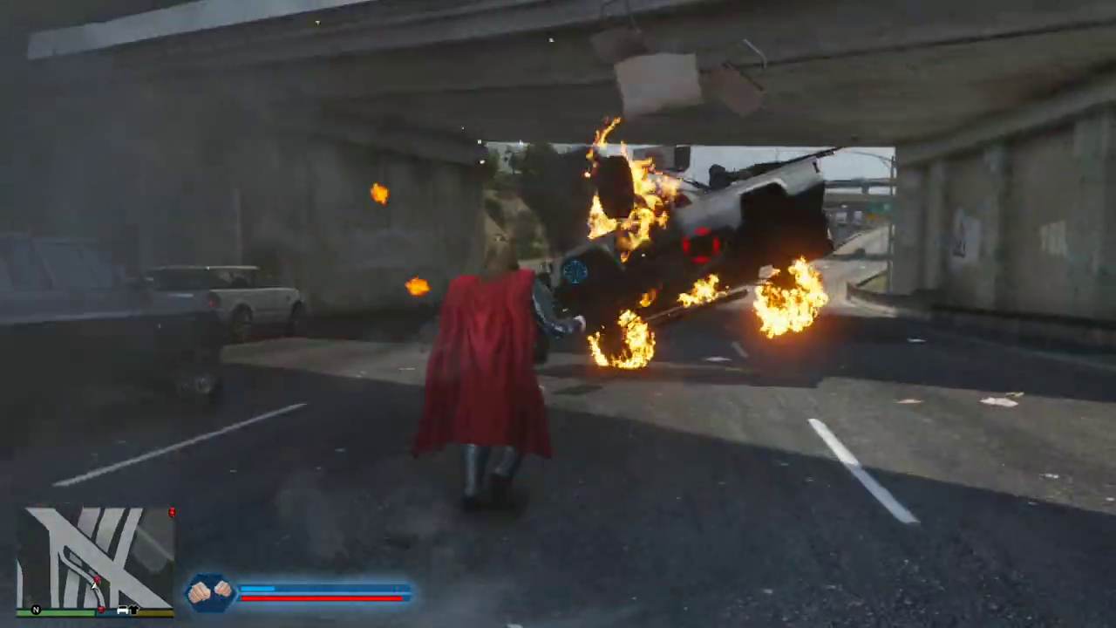
pyautogui.press('w')
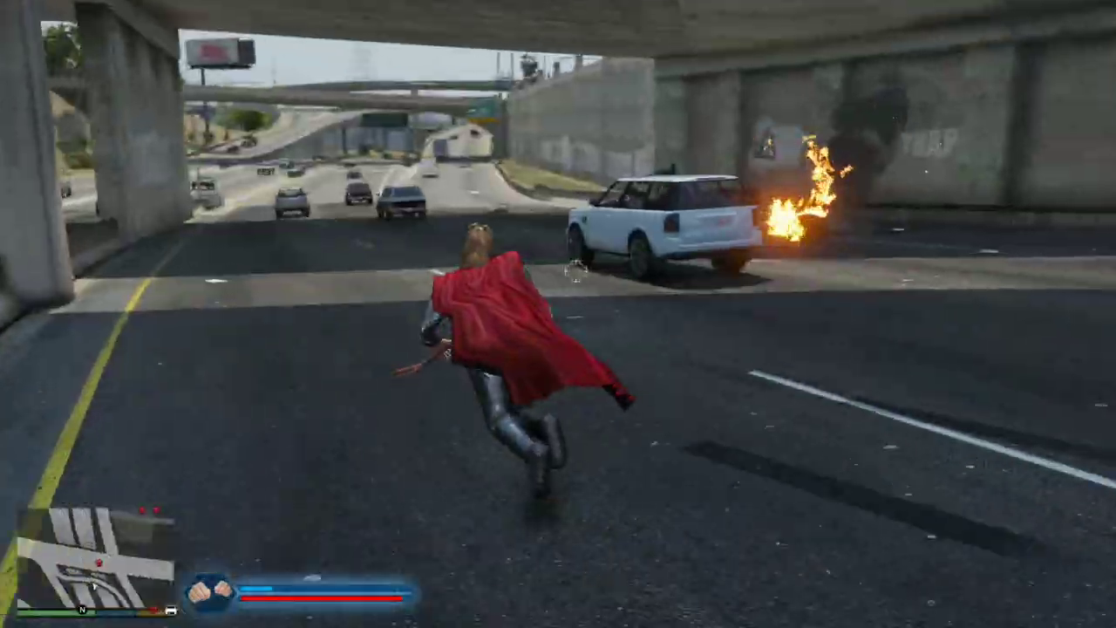
pyautogui.press('w')
pyautogui.press('e')
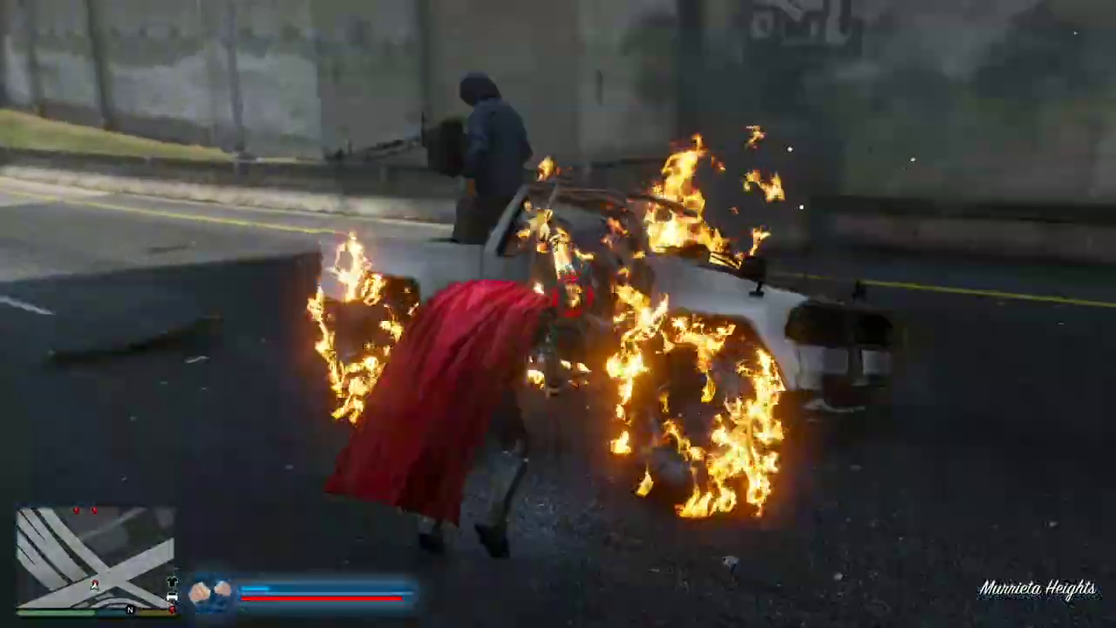
pyautogui.press('w')
pyautogui.press('w')
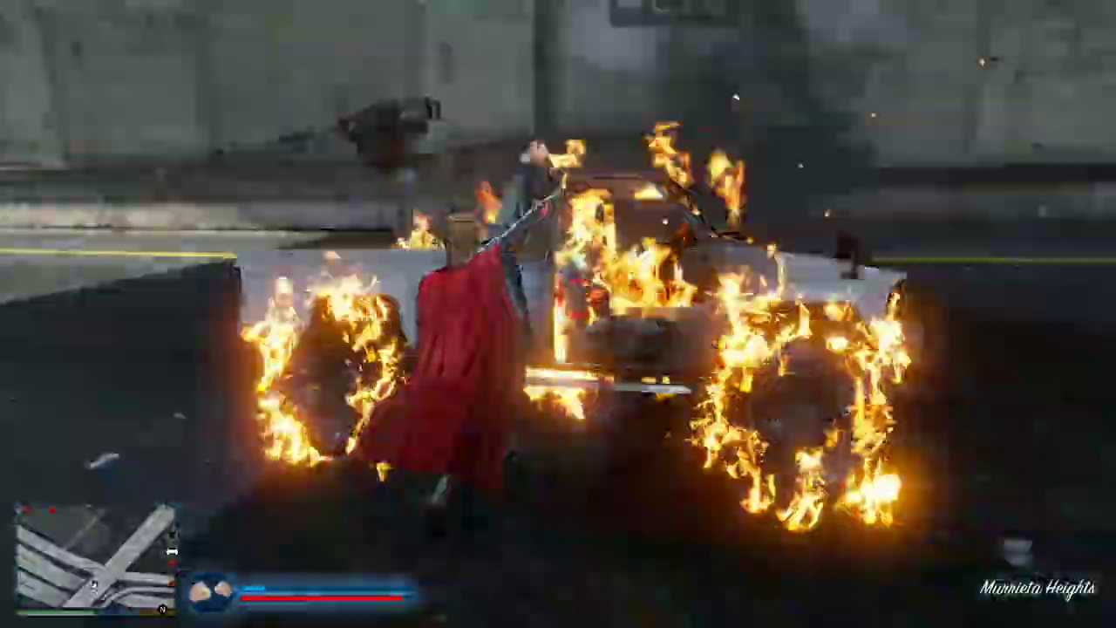